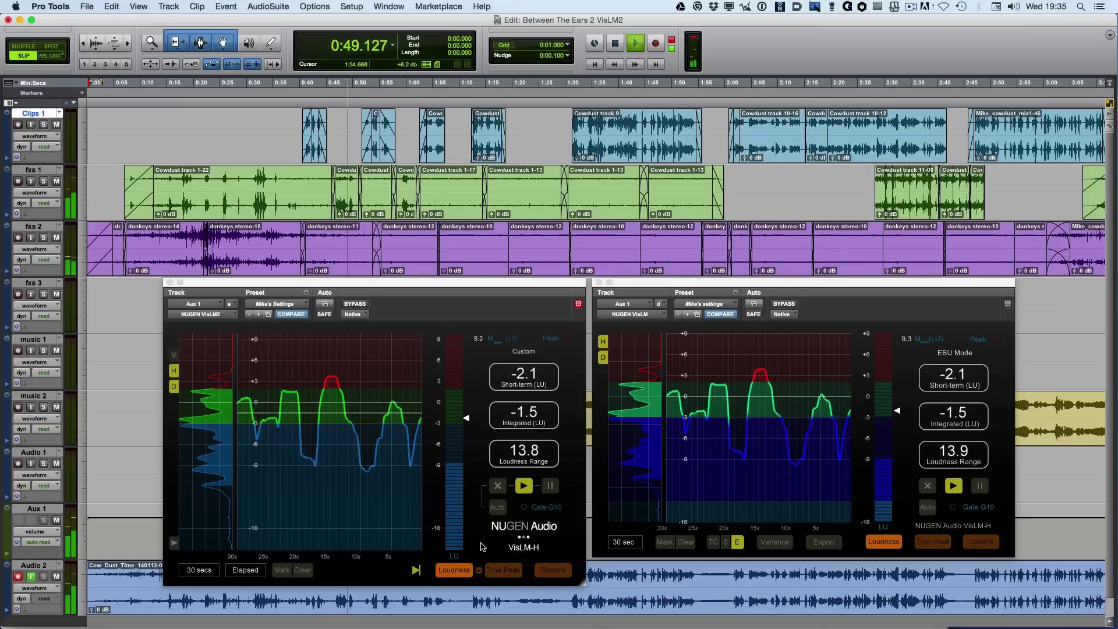
Step: Close the older VisLM meter and enlarge the VisLM2 window toward the bottom right
click(599, 283)
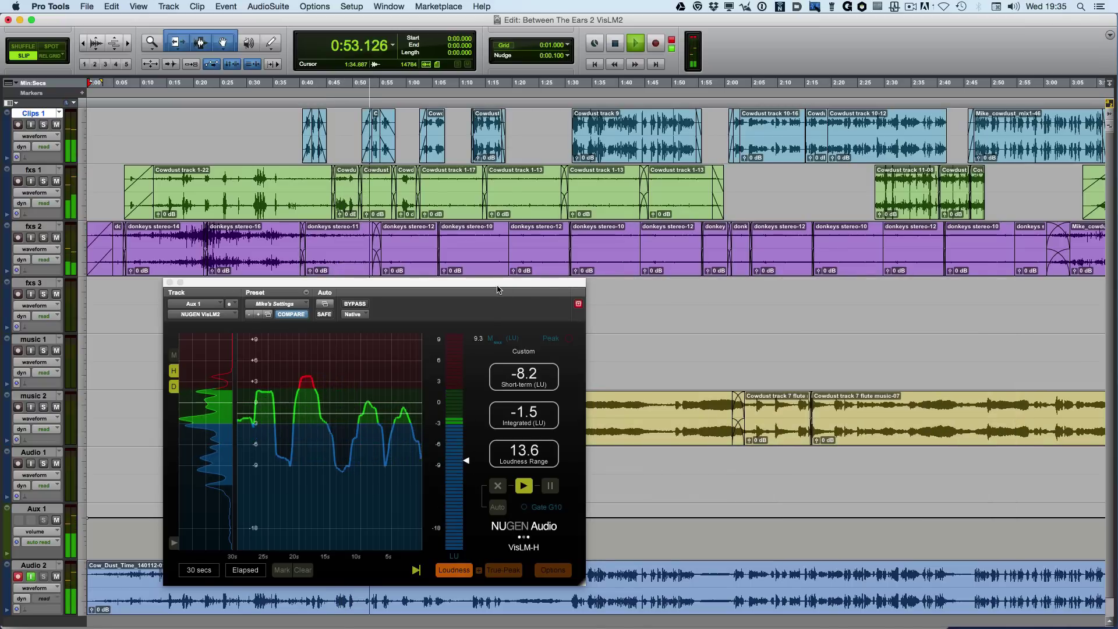
drag(498, 289, 461, 120)
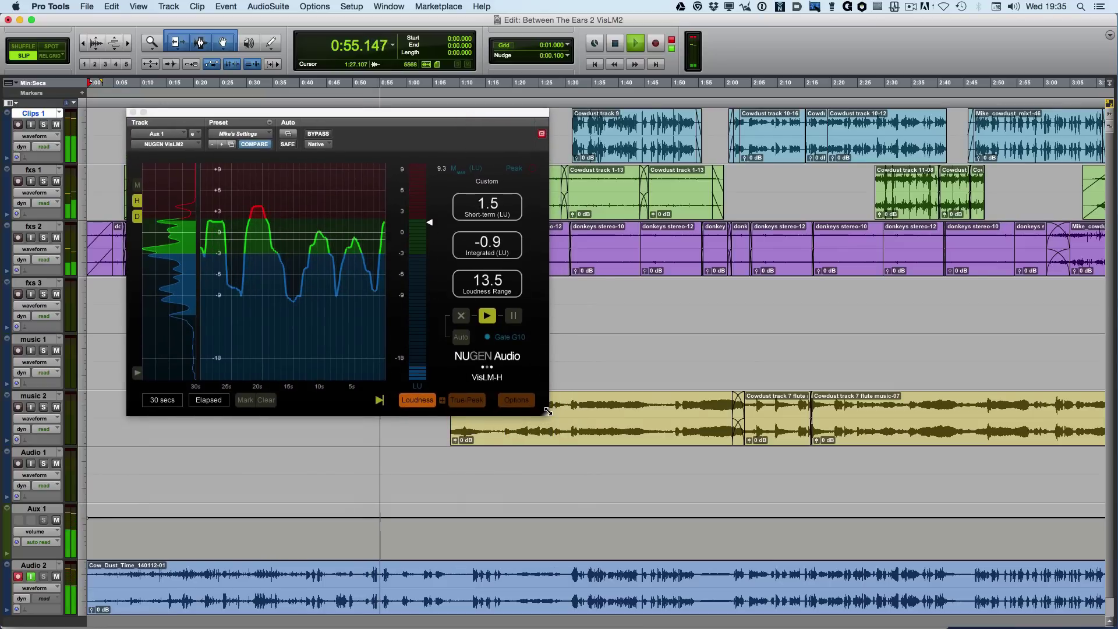
drag(547, 411, 1053, 593)
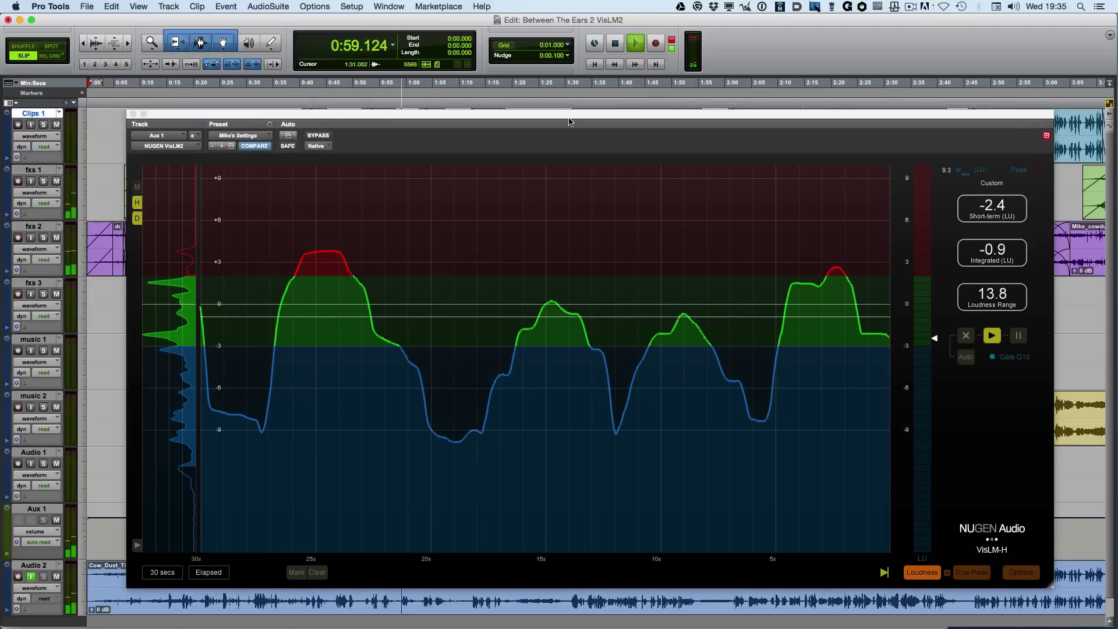
drag(569, 133, 568, 116)
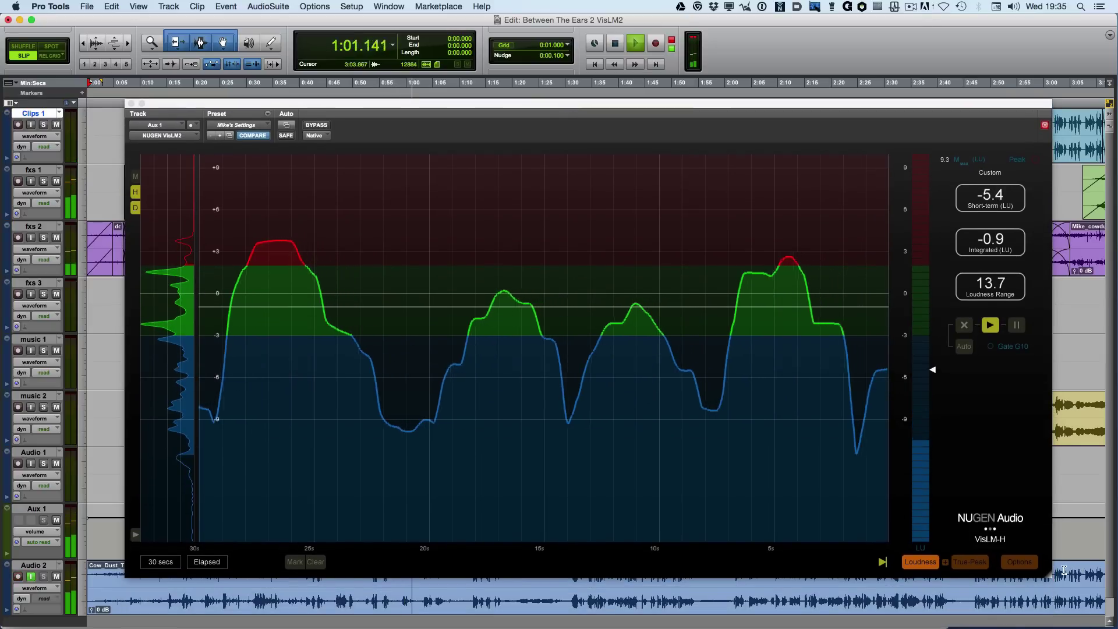
drag(1048, 575, 911, 472)
Step: Reposition and resize VisLM2 so it sits widened over the edit window's tracks
drag(489, 107, 509, 225)
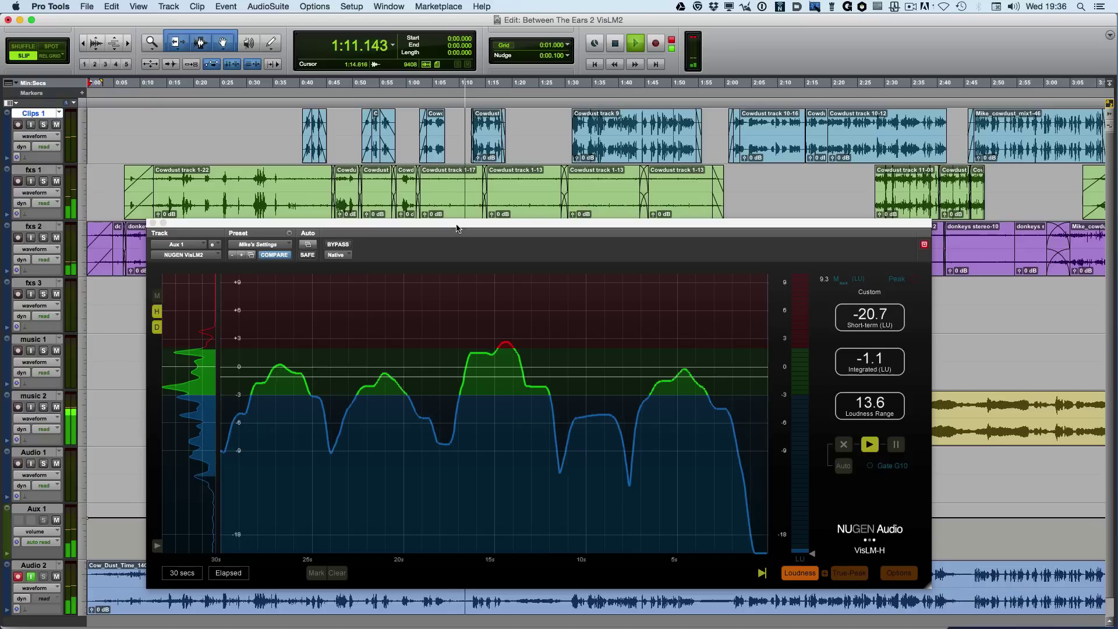
drag(456, 228, 310, 22)
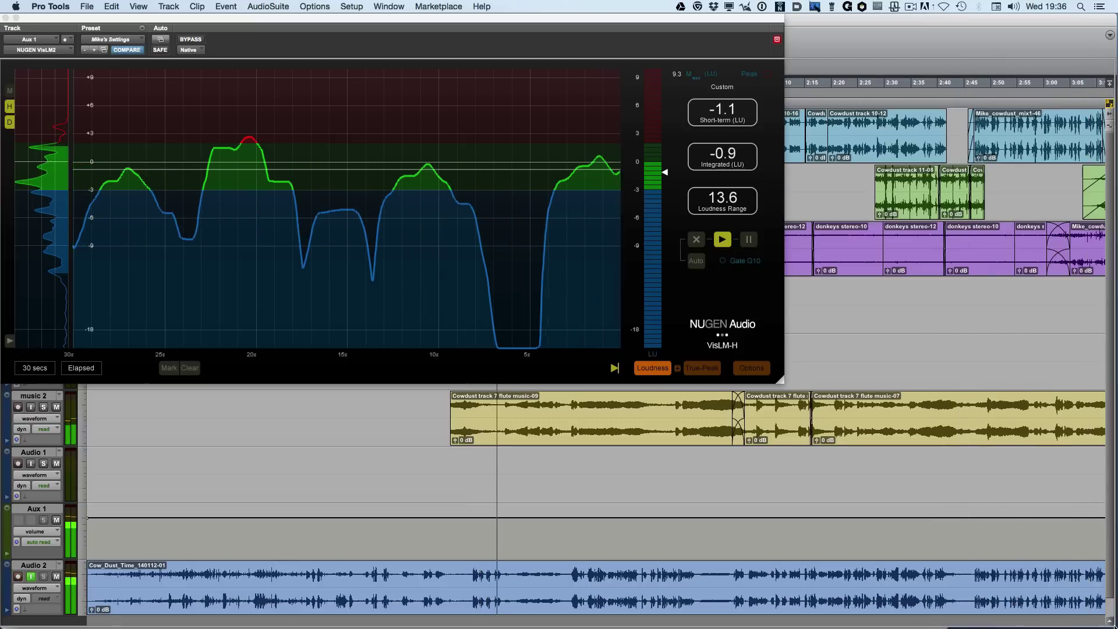
drag(779, 379, 679, 626)
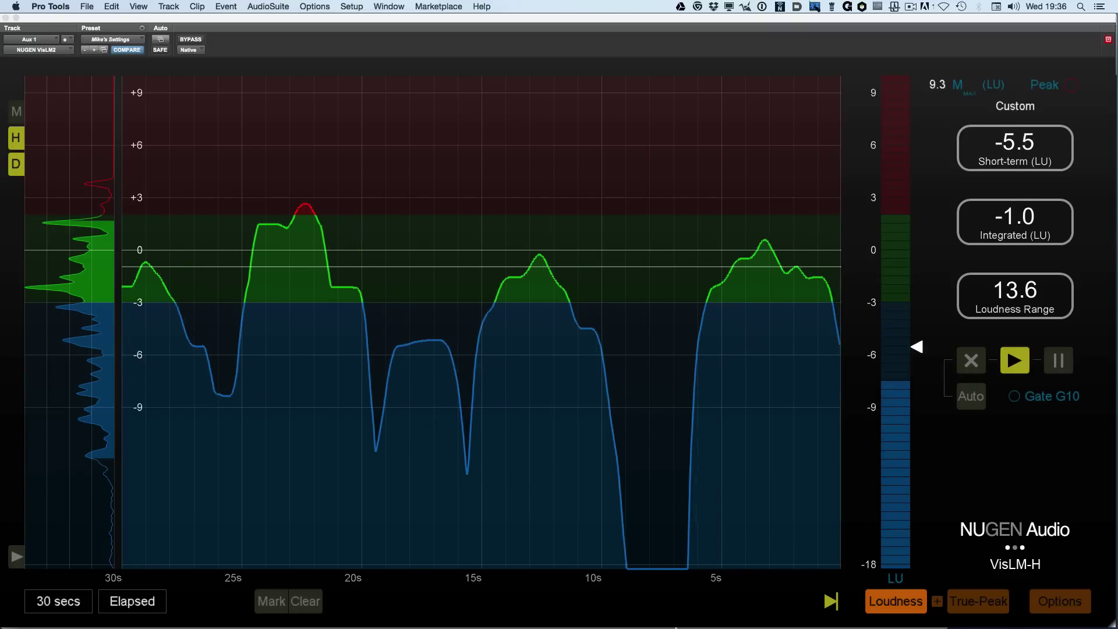
drag(679, 626, 569, 267)
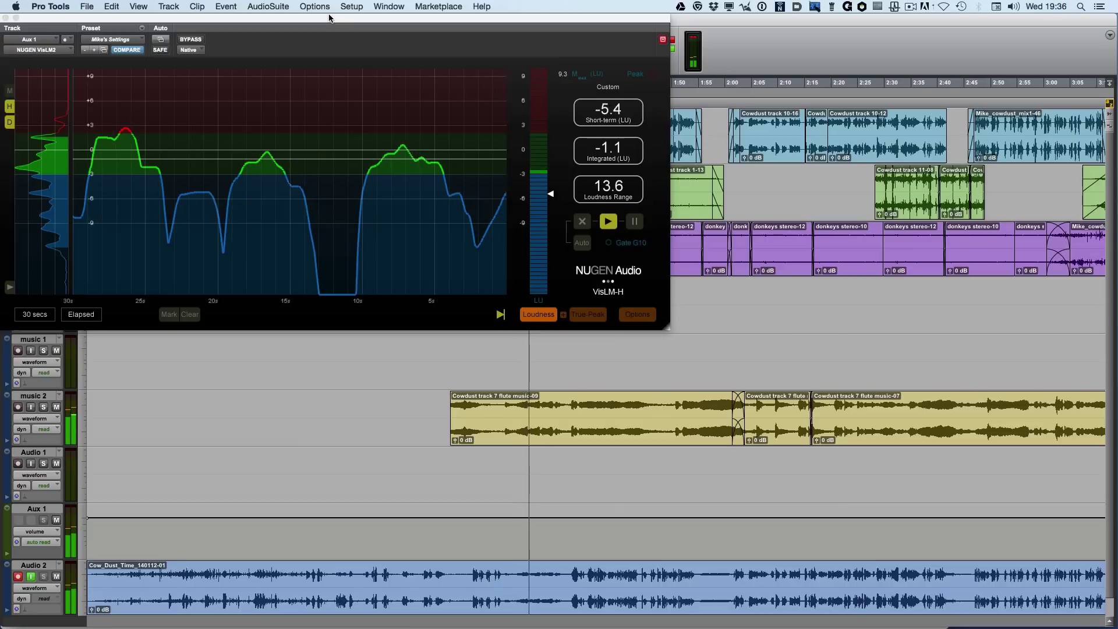
drag(329, 17, 510, 287)
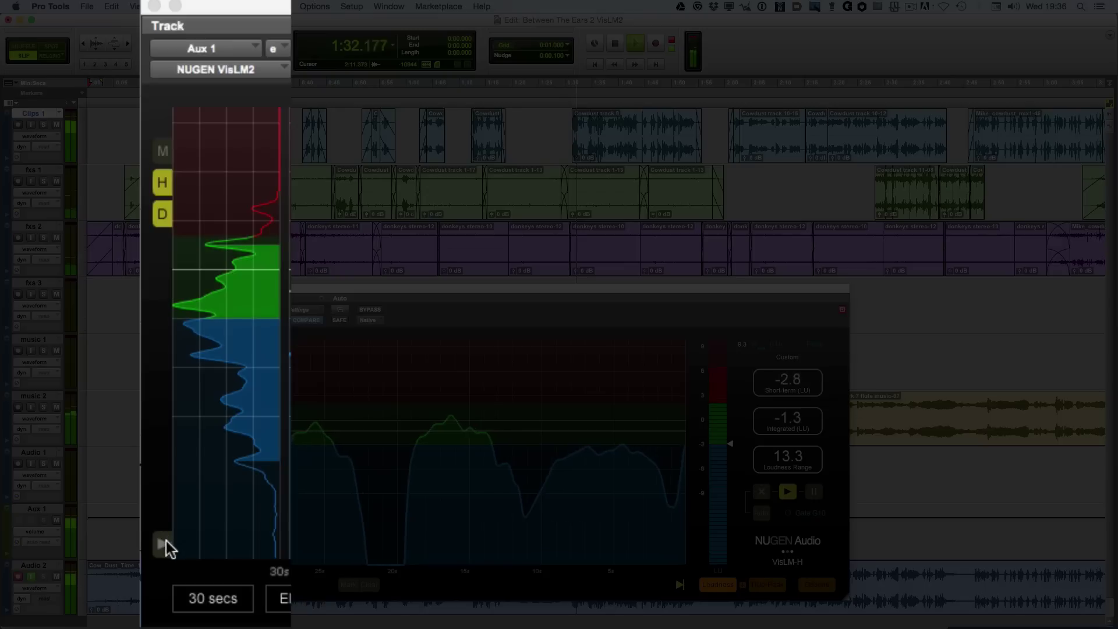
Step: Turn on VisLM2's Macro history overview, browse earlier loudness, then return to the latest 30 seconds
click(189, 557)
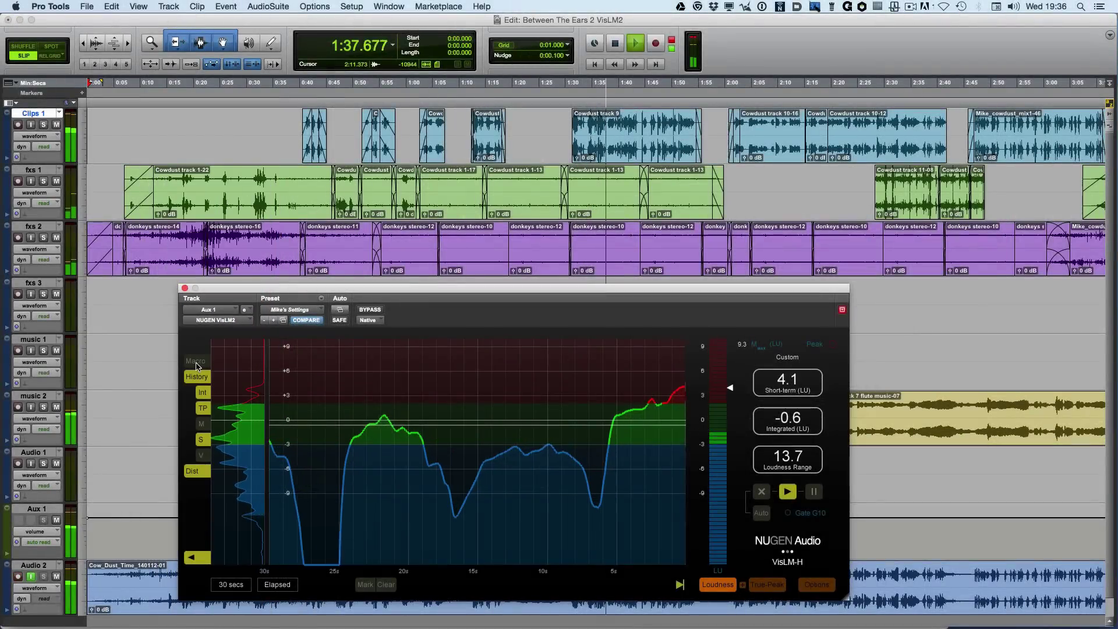
click(197, 365)
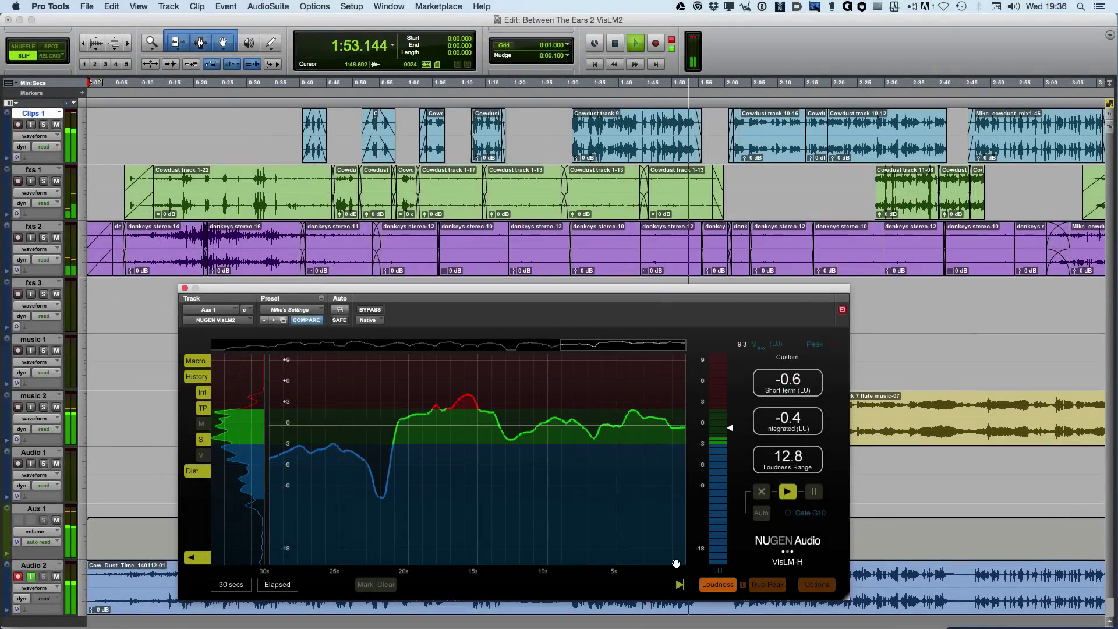
click(606, 347)
drag(595, 348, 439, 347)
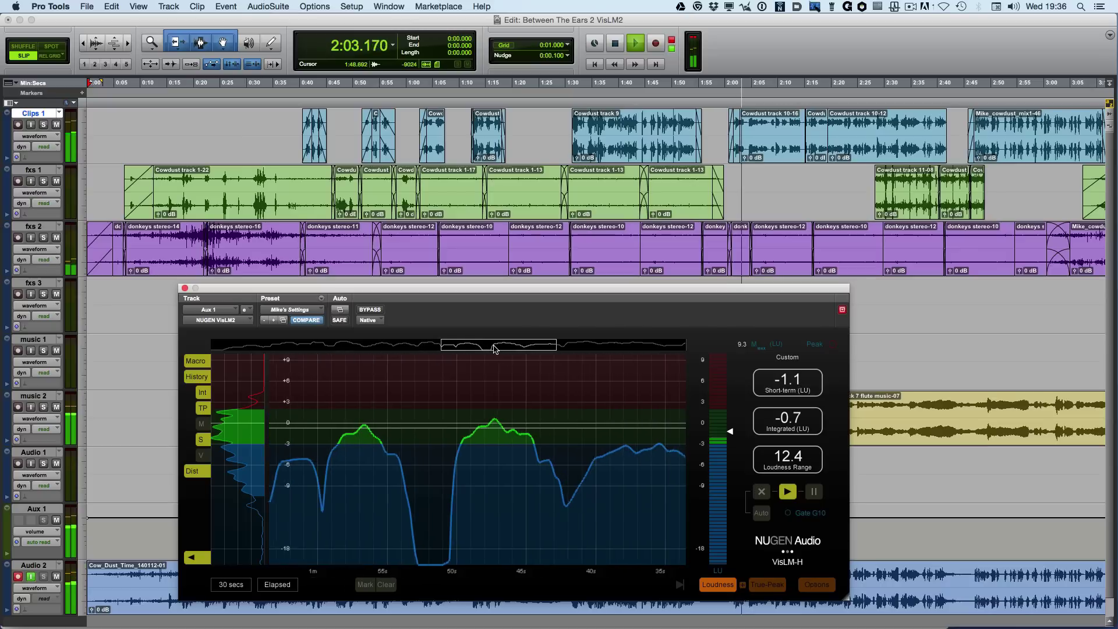
mouse_move(484, 424)
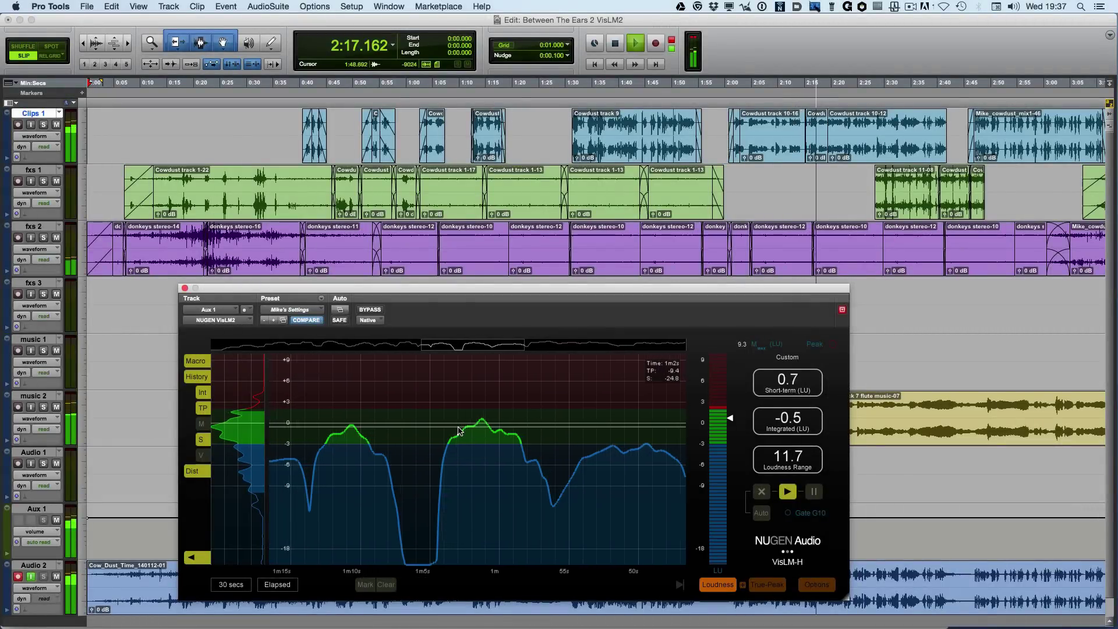
click(679, 584)
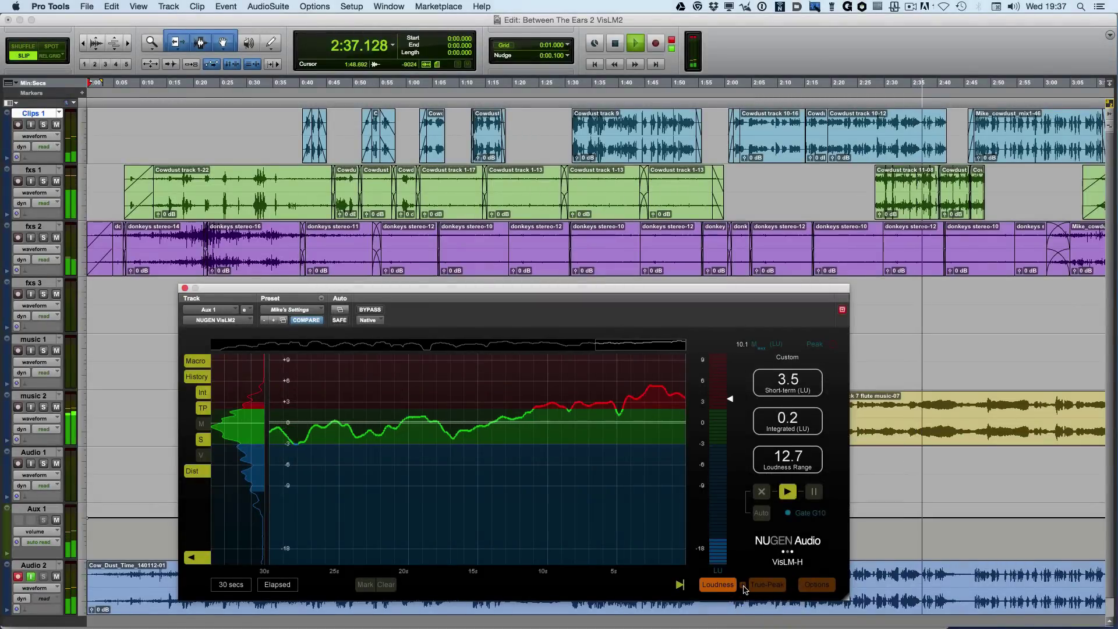
Step: Show the true-peak meter column together with the loudness readouts using the + button
click(743, 586)
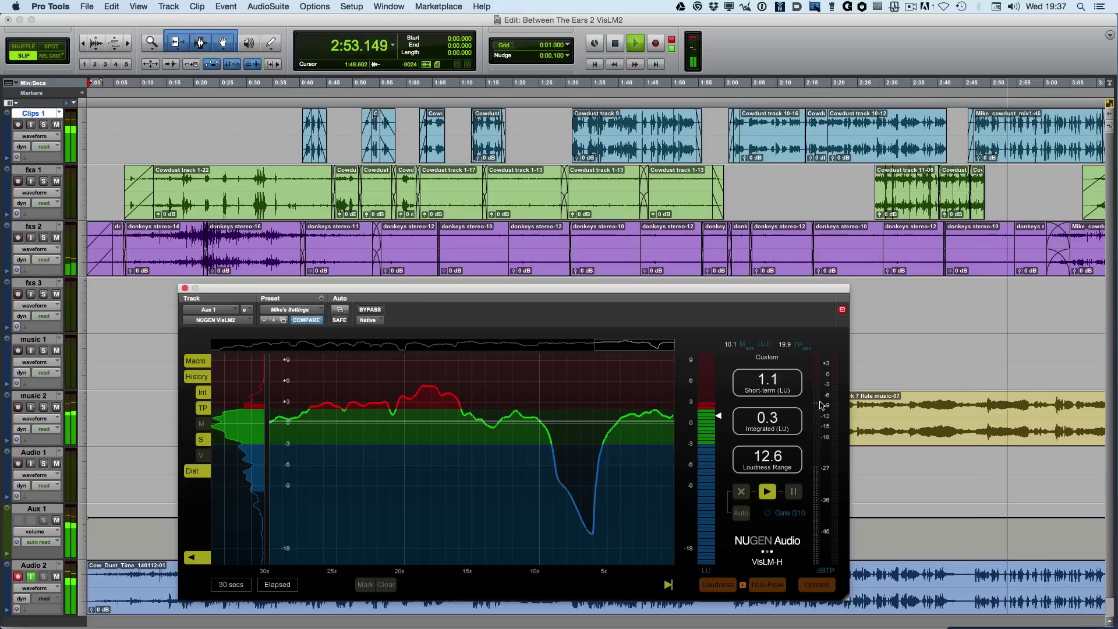
click(770, 587)
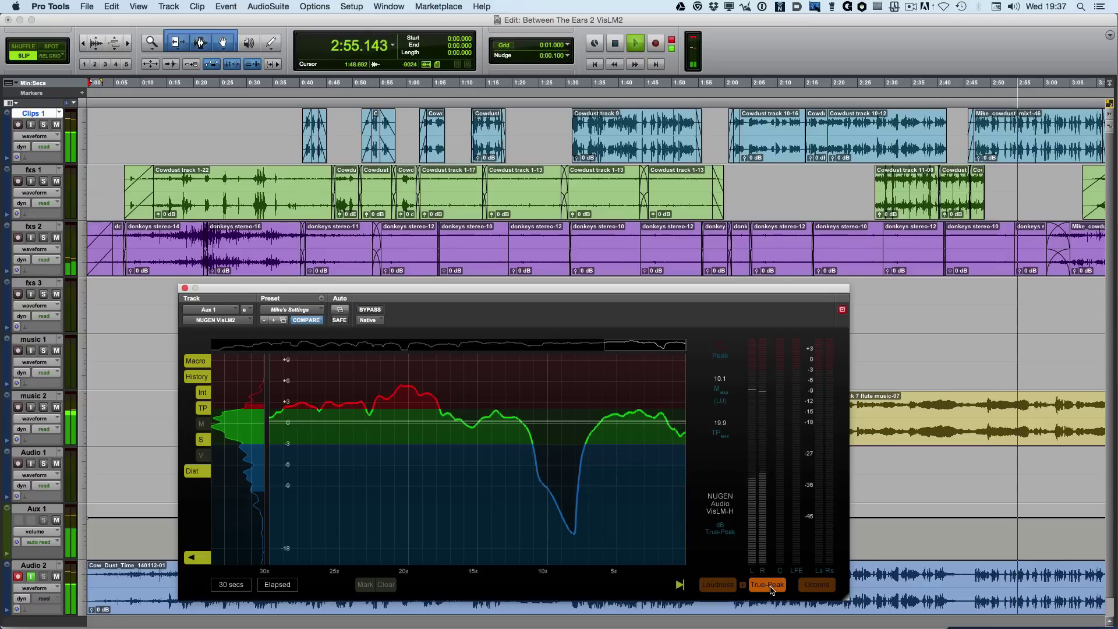
click(725, 588)
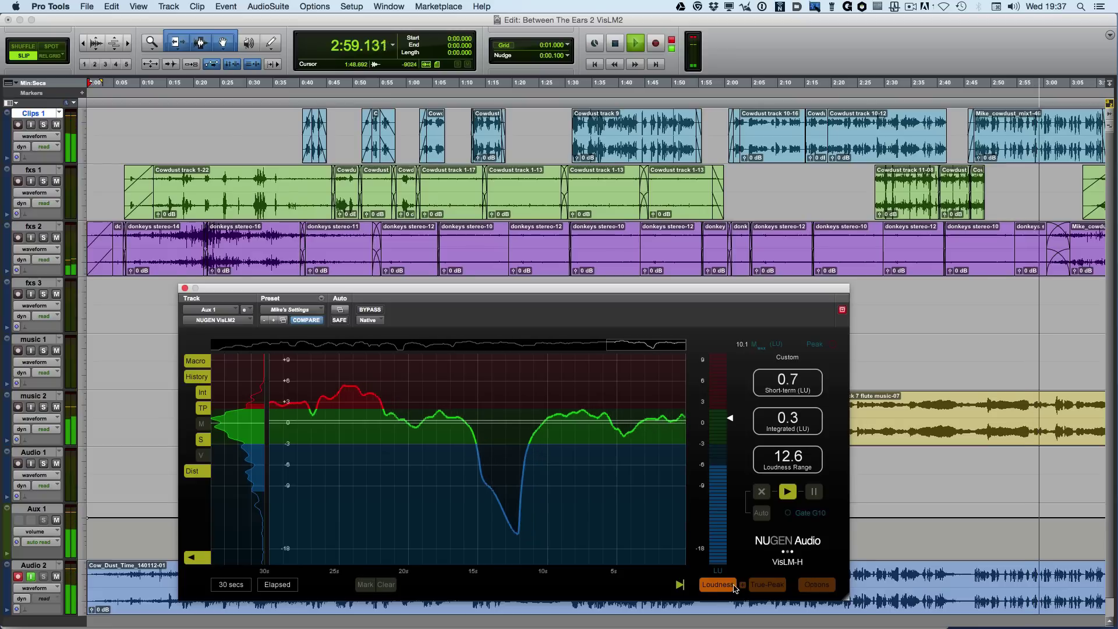
click(743, 585)
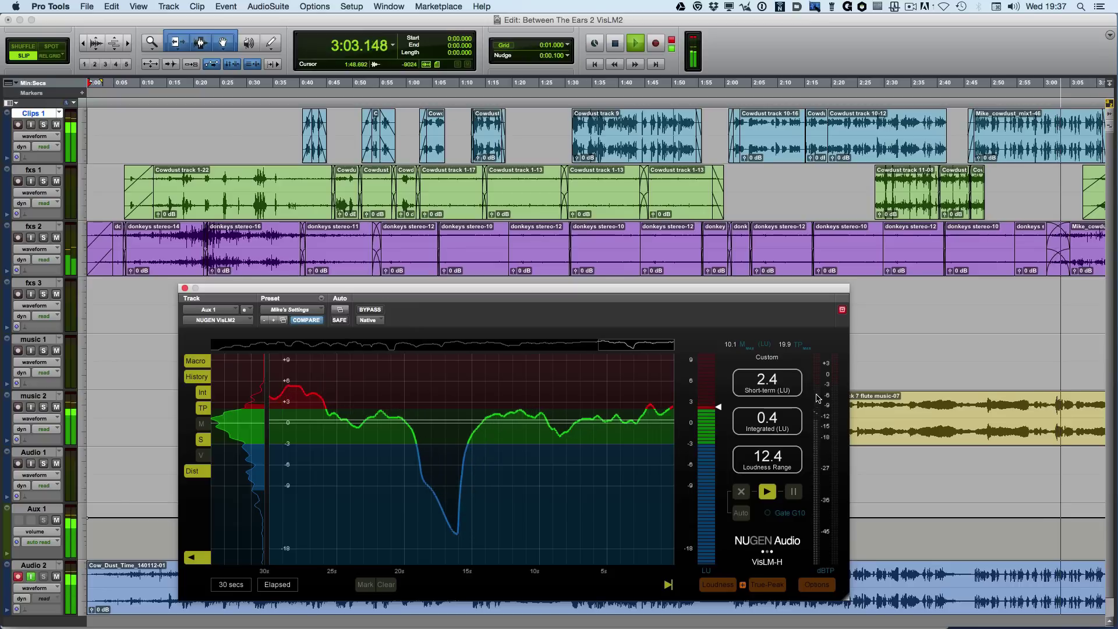
mouse_move(650, 530)
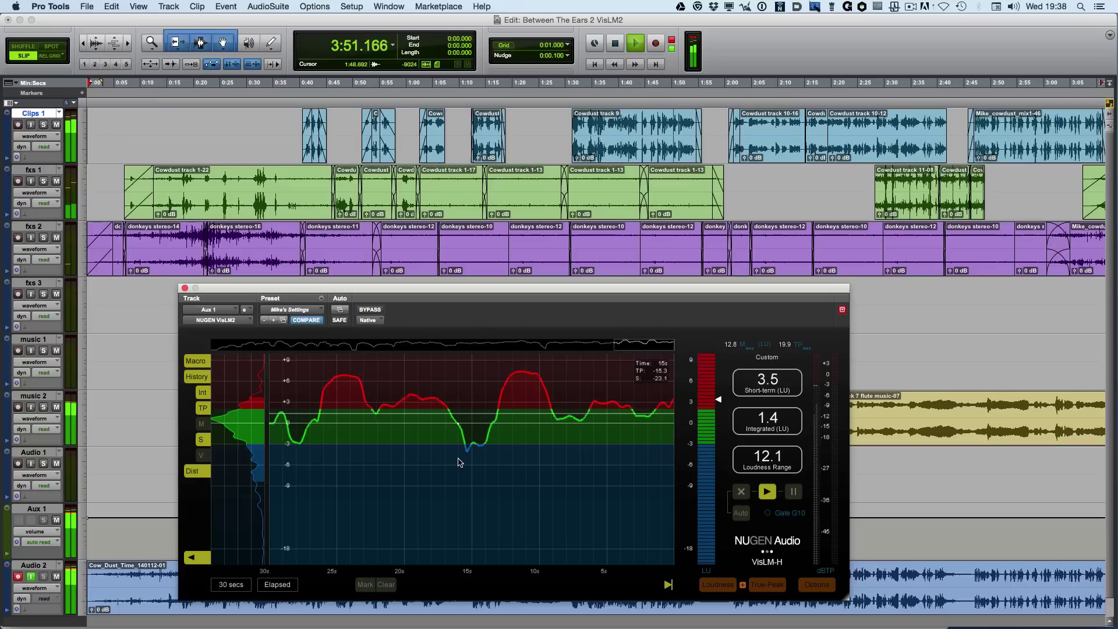
Step: Switch the history timeline to Time Code, reload the custom preset, and view later history
click(277, 585)
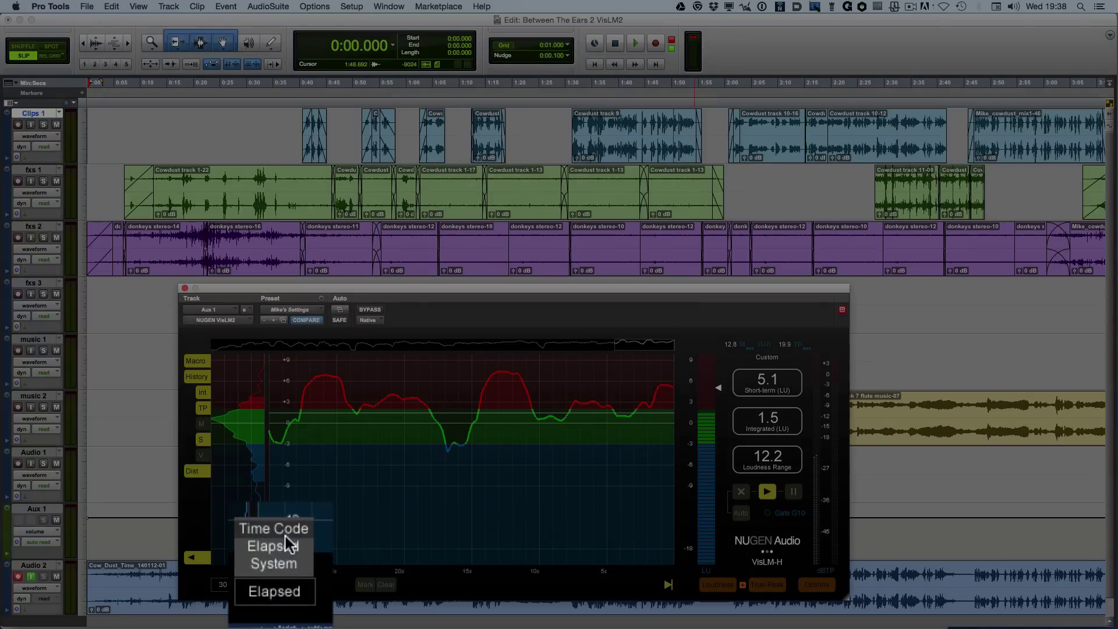
click(287, 543)
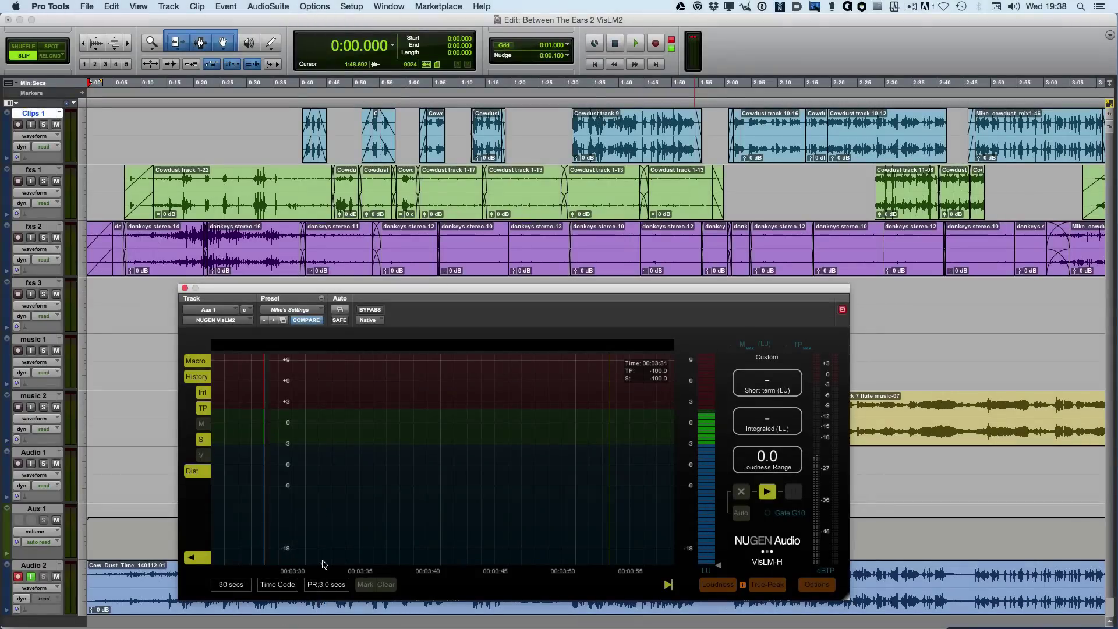
click(309, 311)
click(318, 314)
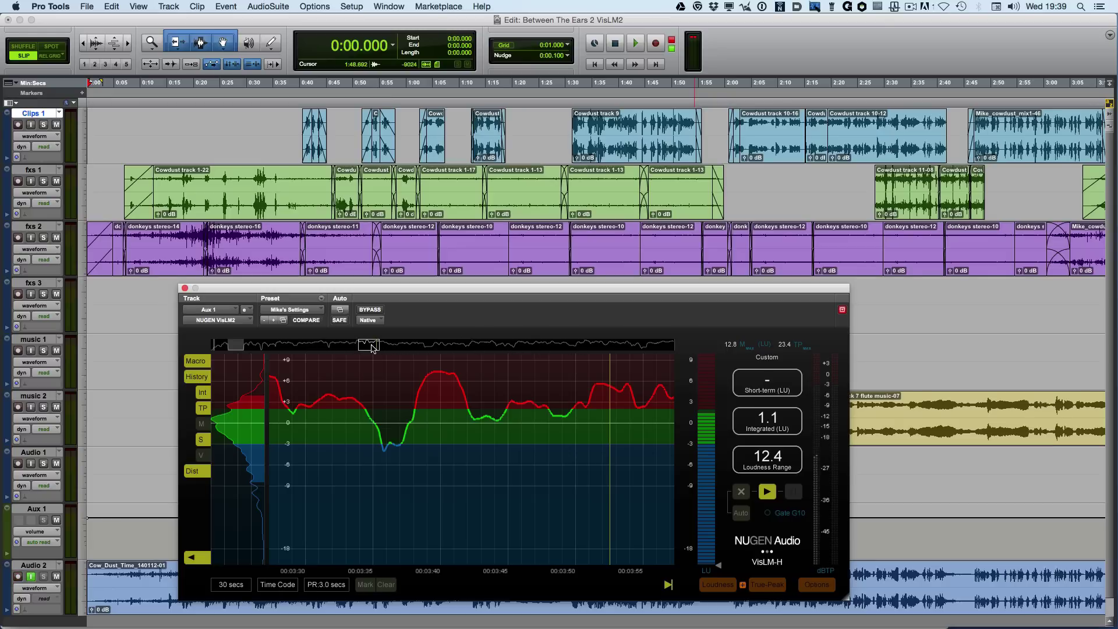
drag(373, 345, 474, 372)
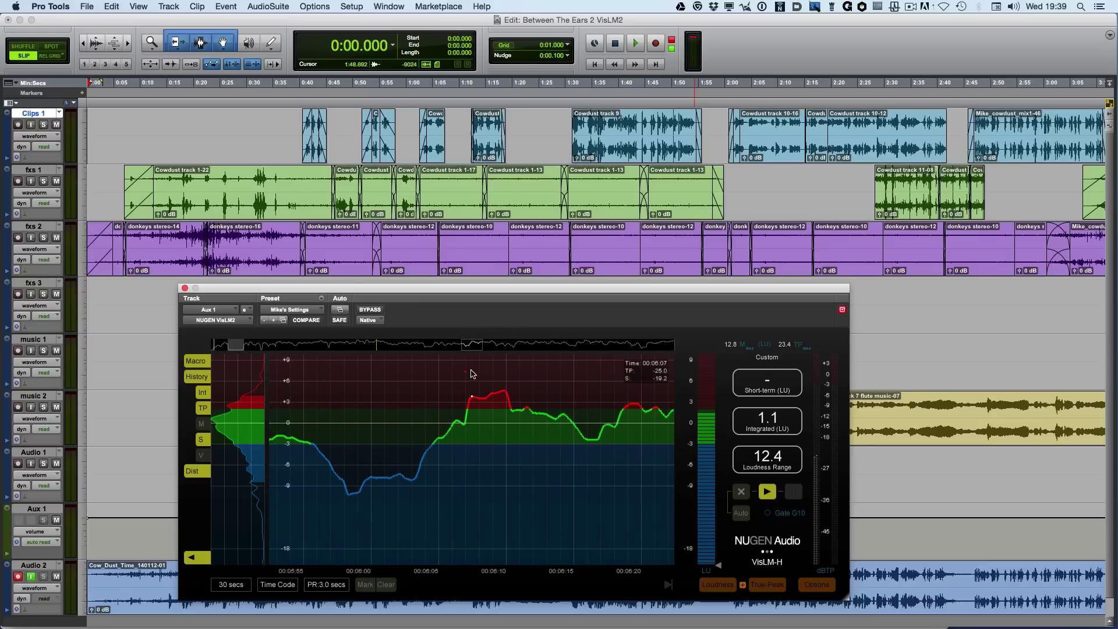
Step: Open VisLM2's Options panel showing the true-peak scale from 6 to -45
click(829, 587)
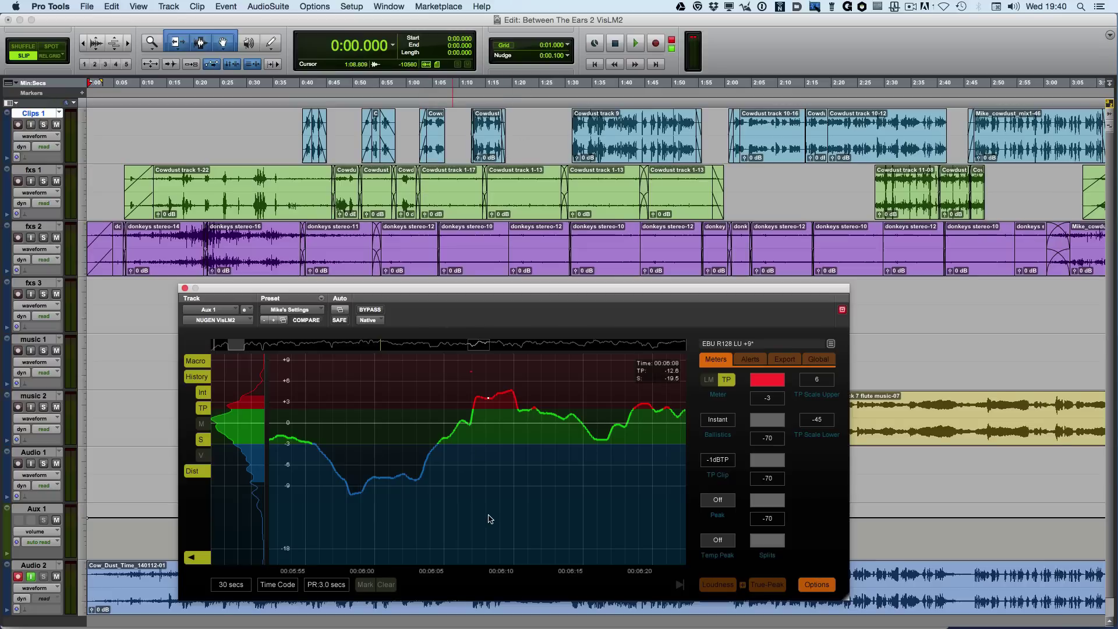
Step: Start playback from the fxs 2 clip at 6:06.509
scroll(682, 181, right, 10)
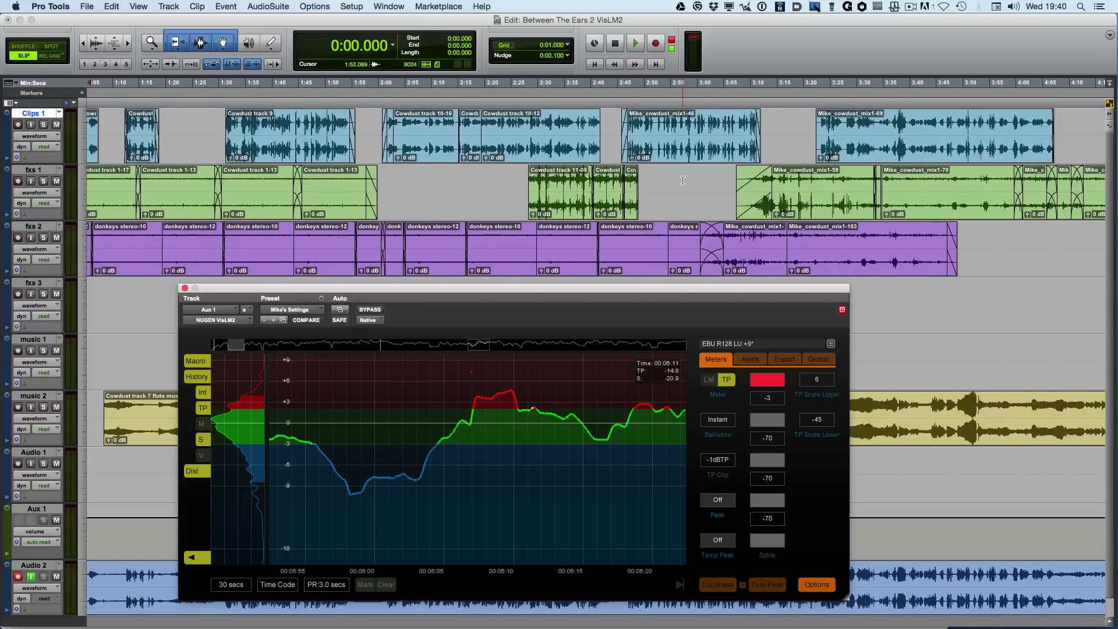
scroll(682, 181, right, 7)
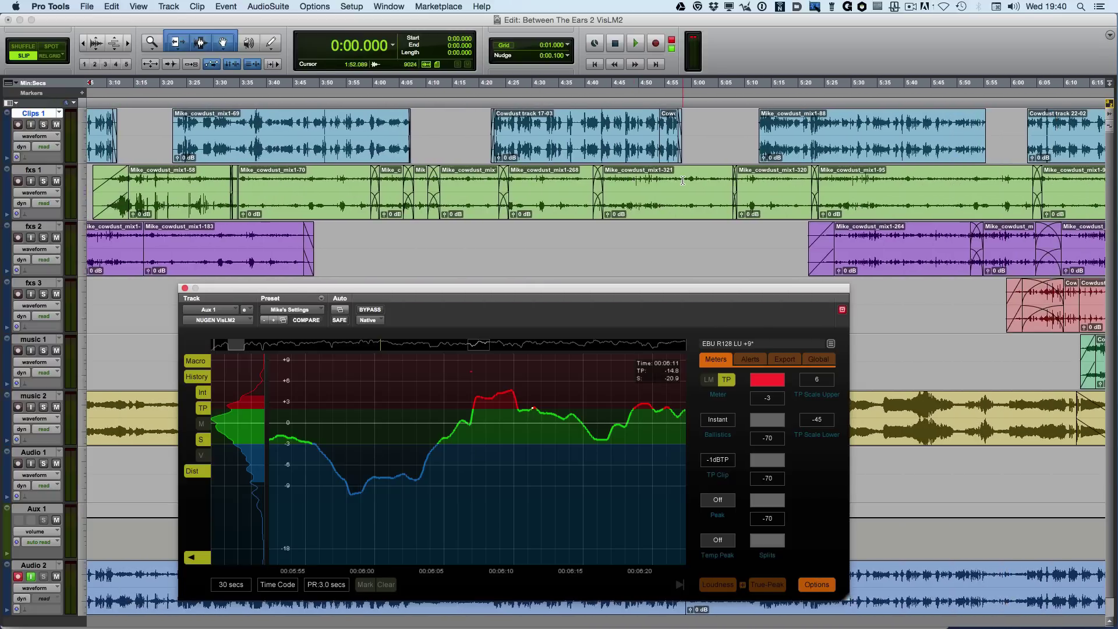
scroll(682, 181, right, 4)
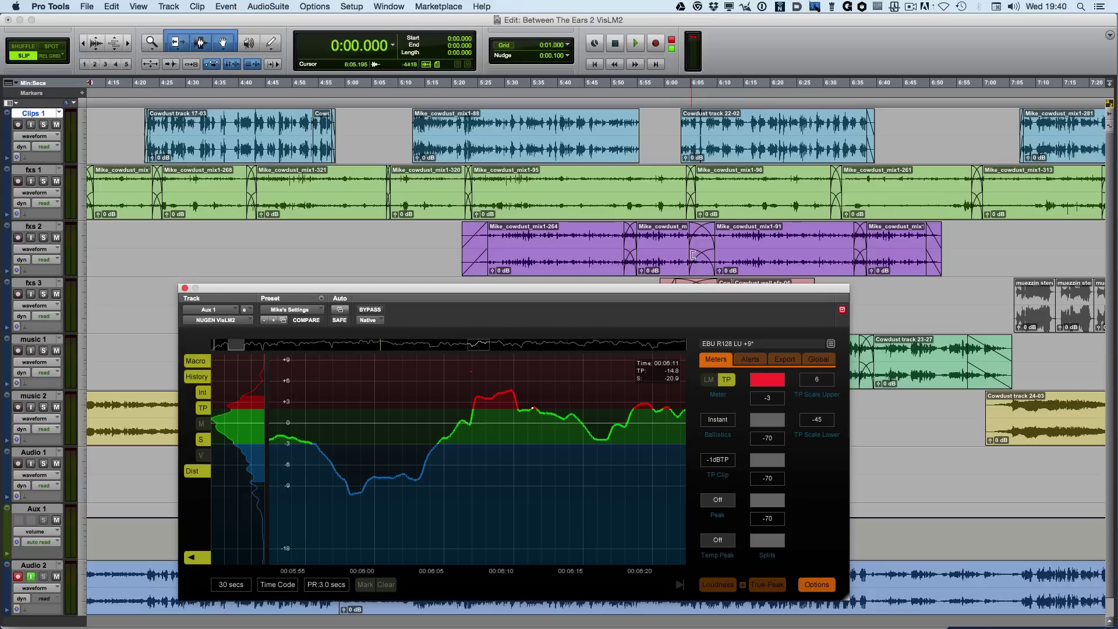
click(699, 251)
key(space)
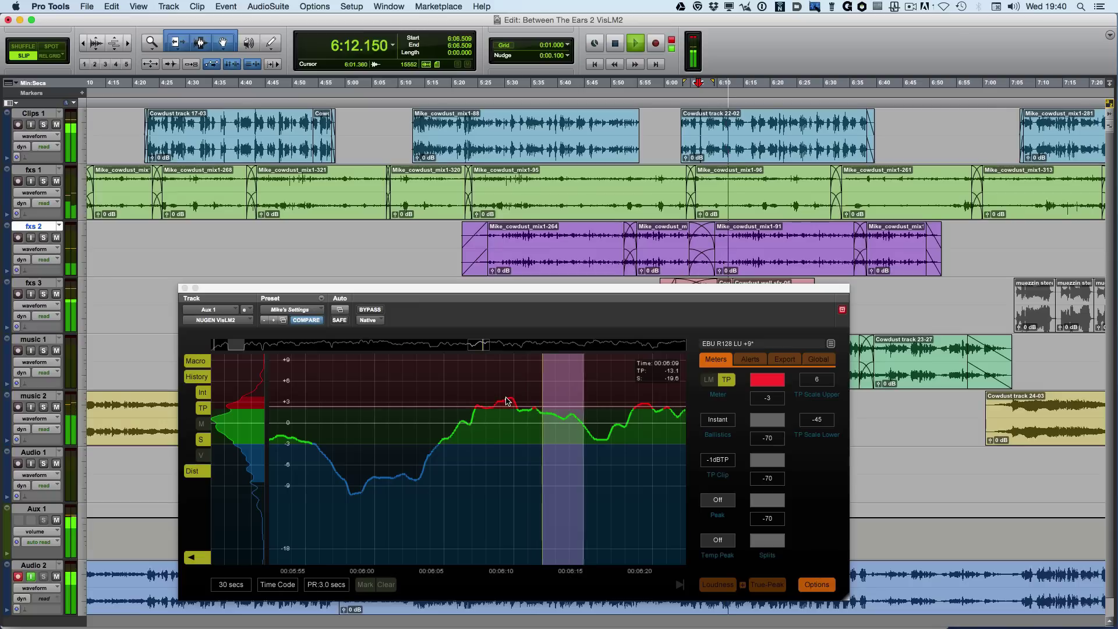
Step: Stop playback and open the NUGEN ISL2 limiter on Aux 1 from the Mix window
key(space)
key(super+equal)
click(633, 59)
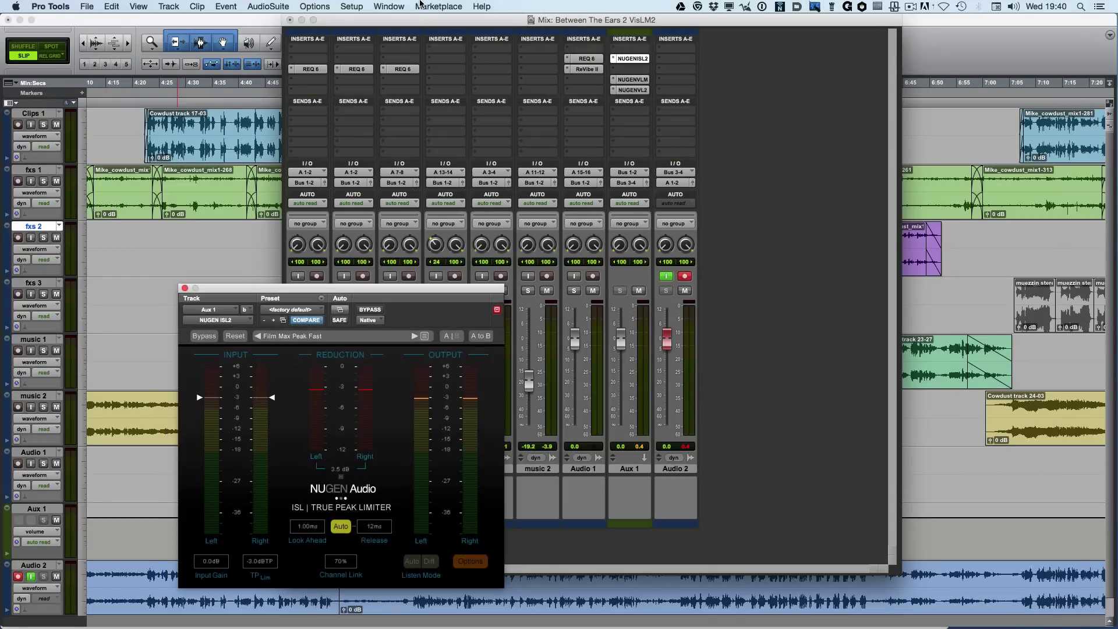
Step: Switch Aux 1's plug-in back to VisLM2, close the Mix window, and play from 6:09.687
click(631, 90)
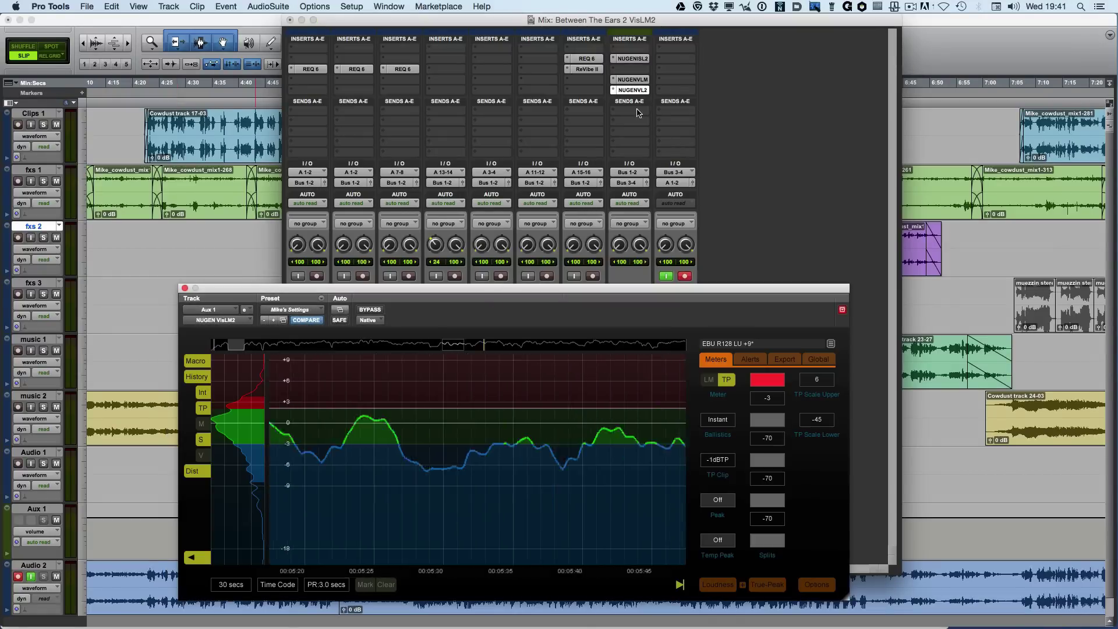
click(289, 20)
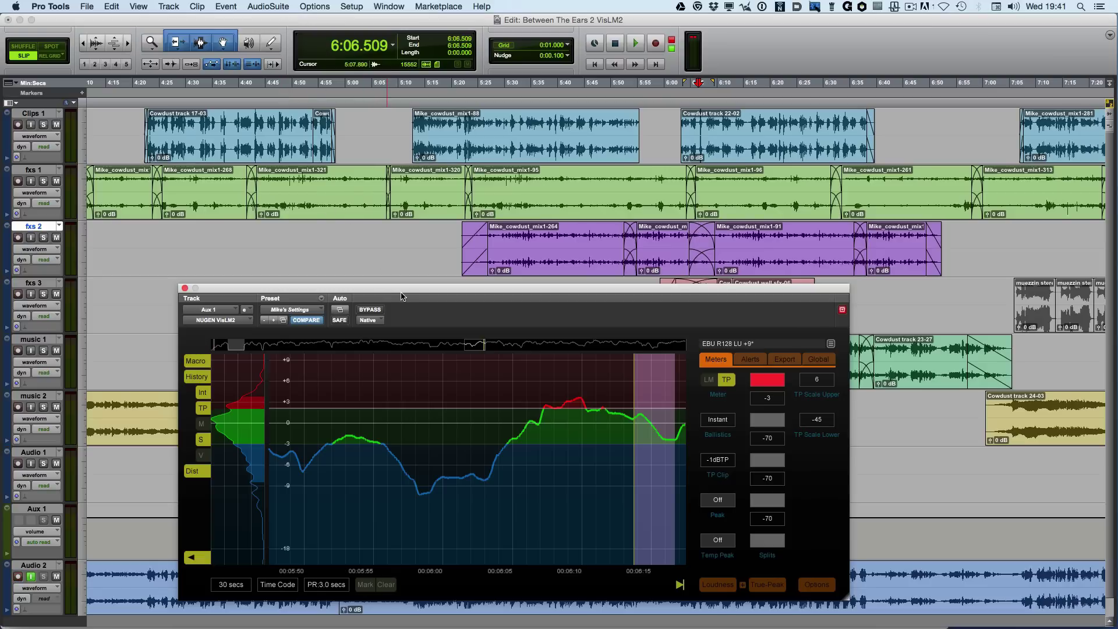
click(715, 131)
key(space)
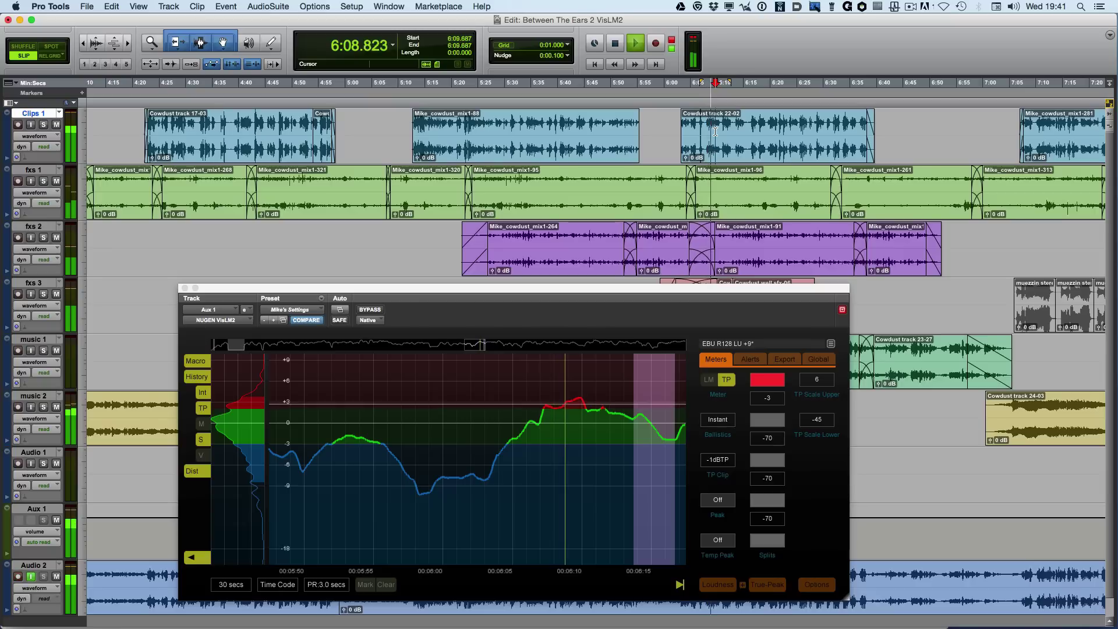
mouse_move(591, 400)
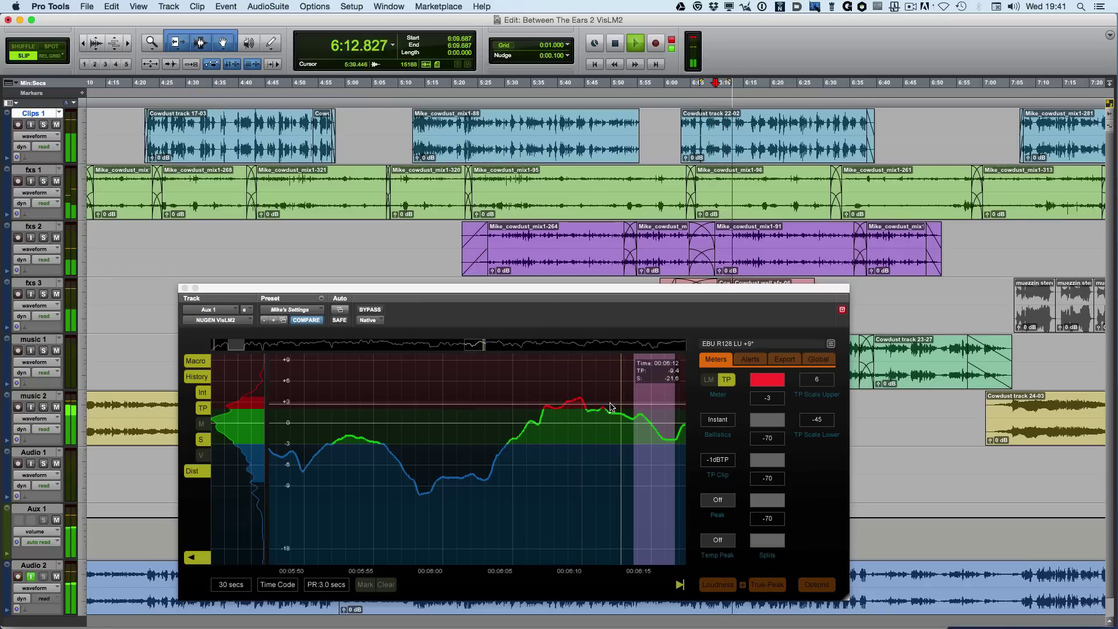
Step: Stop playback, raise the VisLM2 window, and select 6:03.880–6:13.960 on Audio 2
key(space)
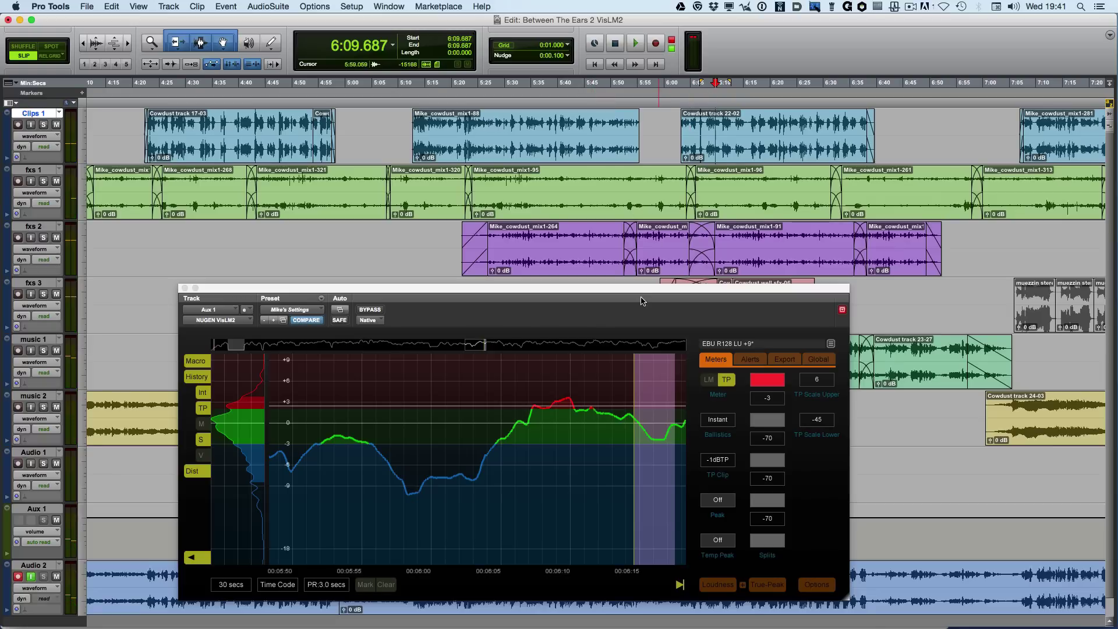
drag(641, 298, 647, 199)
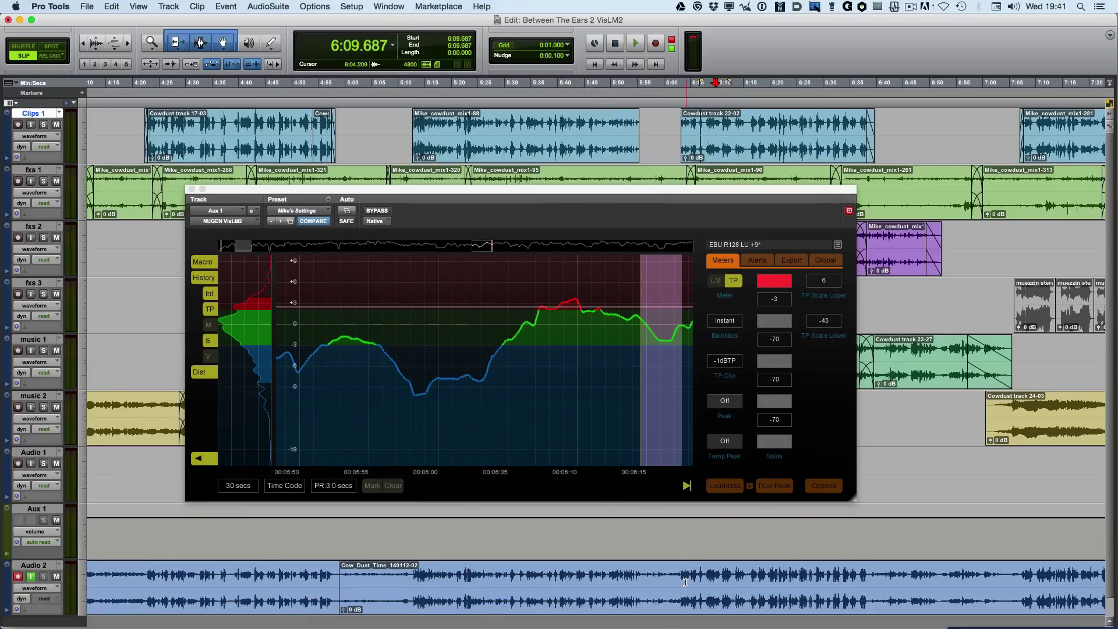
drag(684, 582, 737, 578)
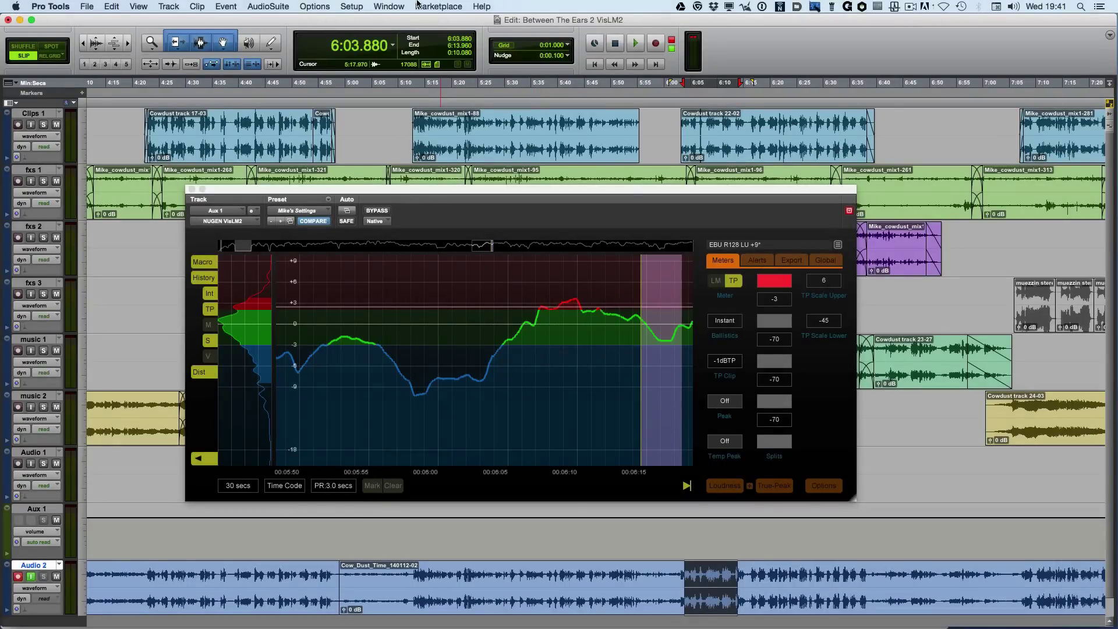
Step: Show the Transport window and record Audio 2 over 6:03.880–6:13.960 with VisLM2 loudness readouts
click(400, 8)
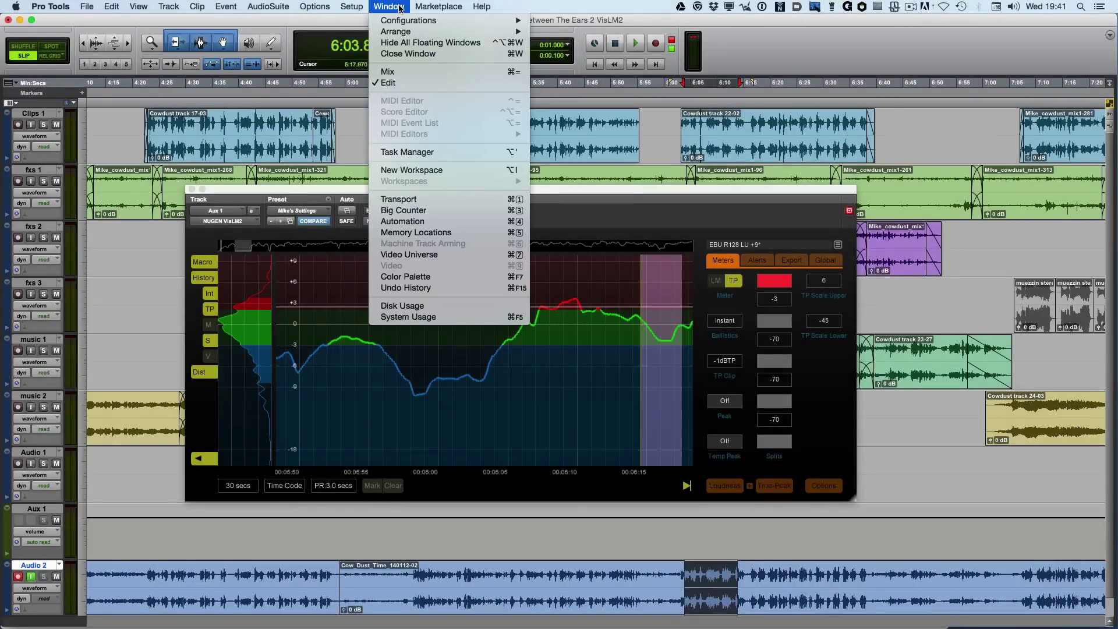
click(397, 200)
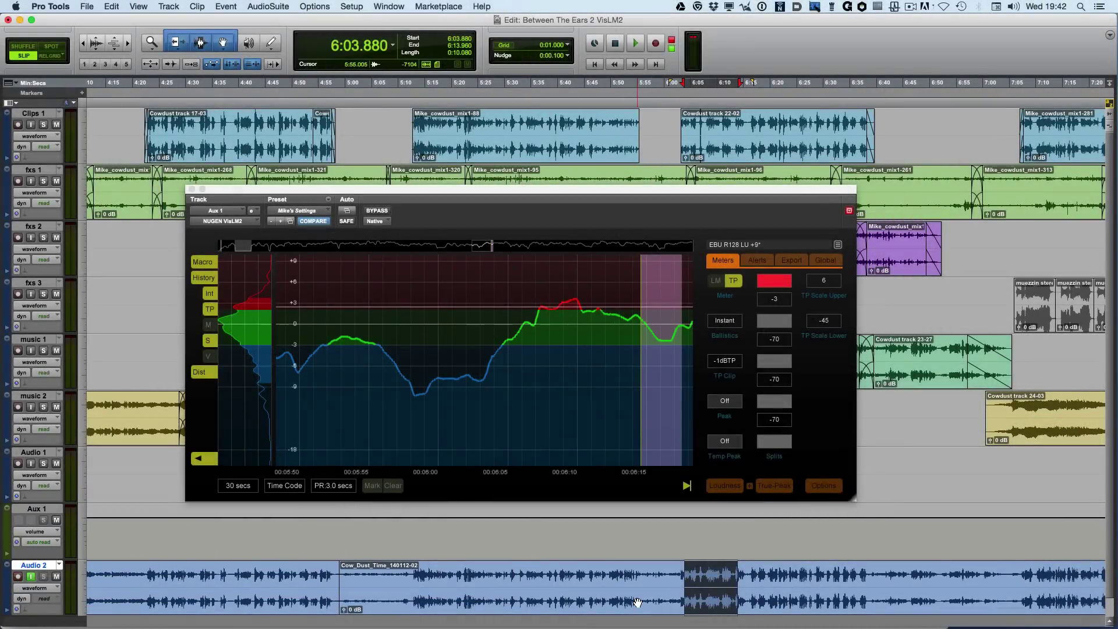
key(super+space)
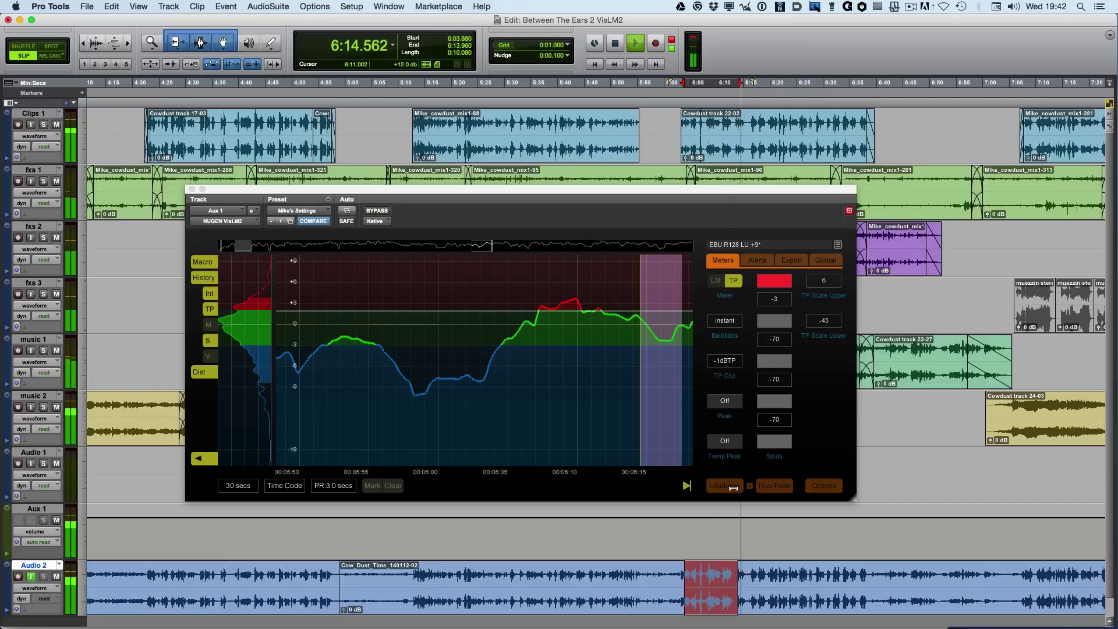
click(732, 488)
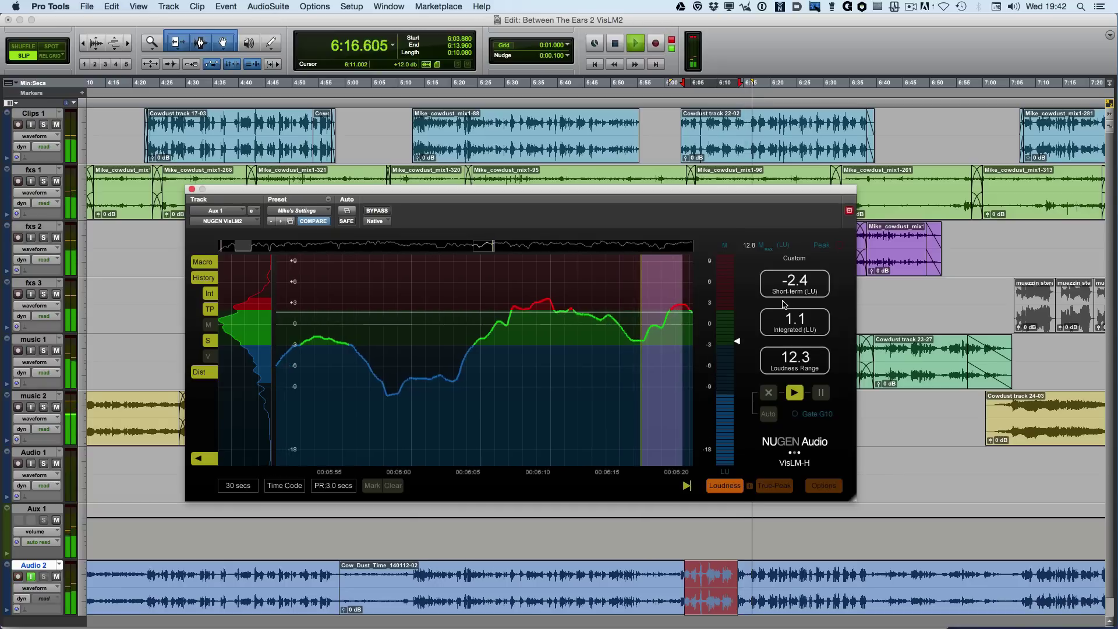
key(space)
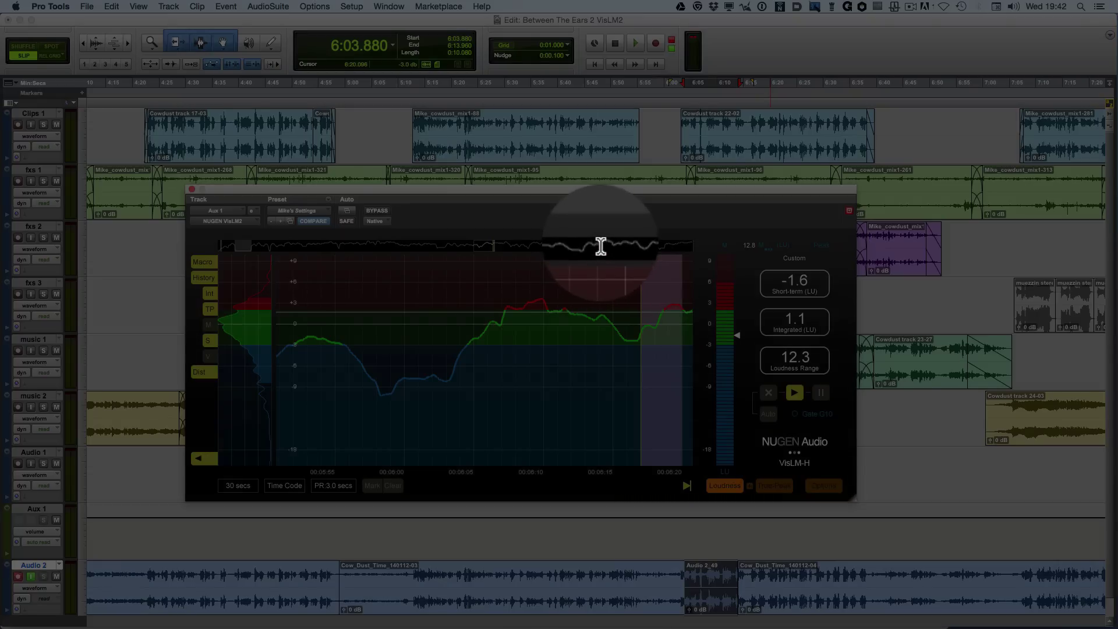
Step: Jump the VisLM2 history to about 8:30 and scroll the timeline to that area
click(601, 246)
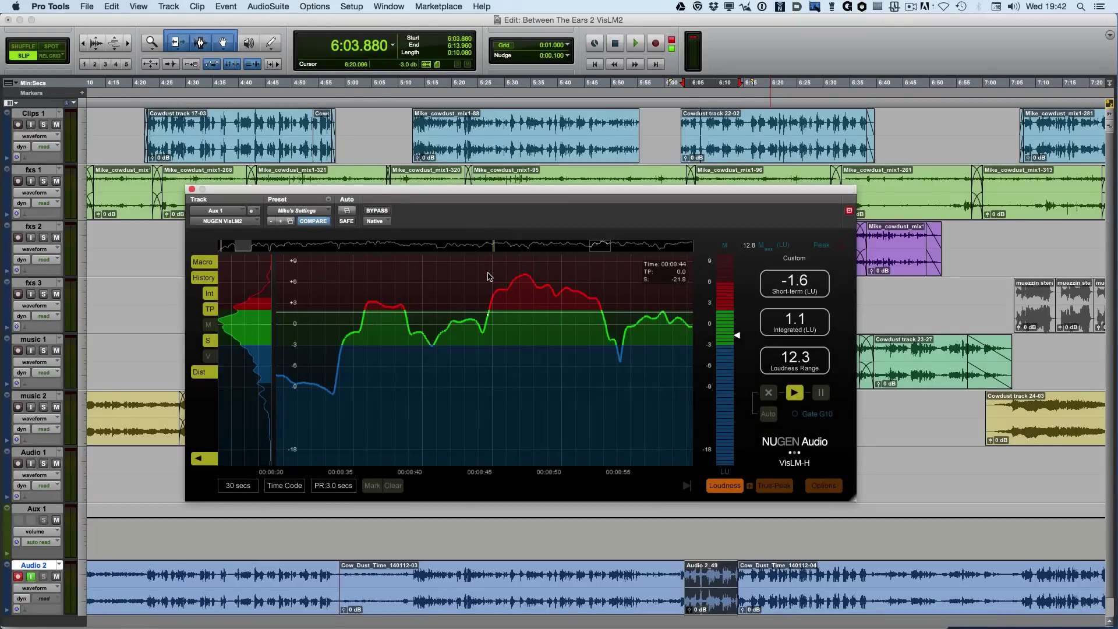
scroll(580, 528, right, 10)
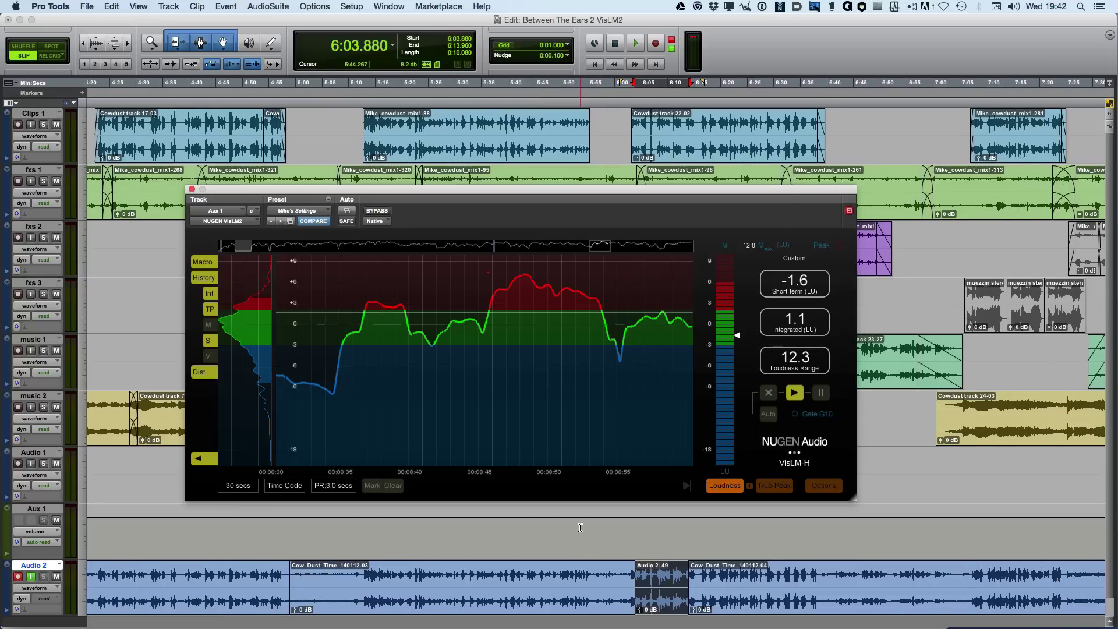
scroll(580, 527, right, 12)
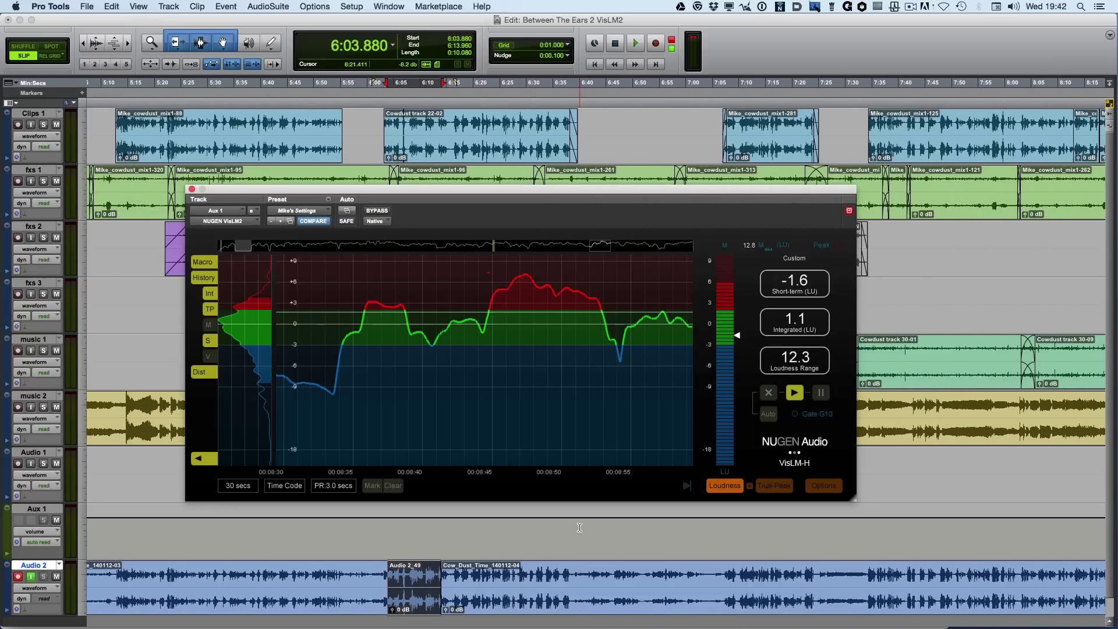
scroll(580, 528, right, 2)
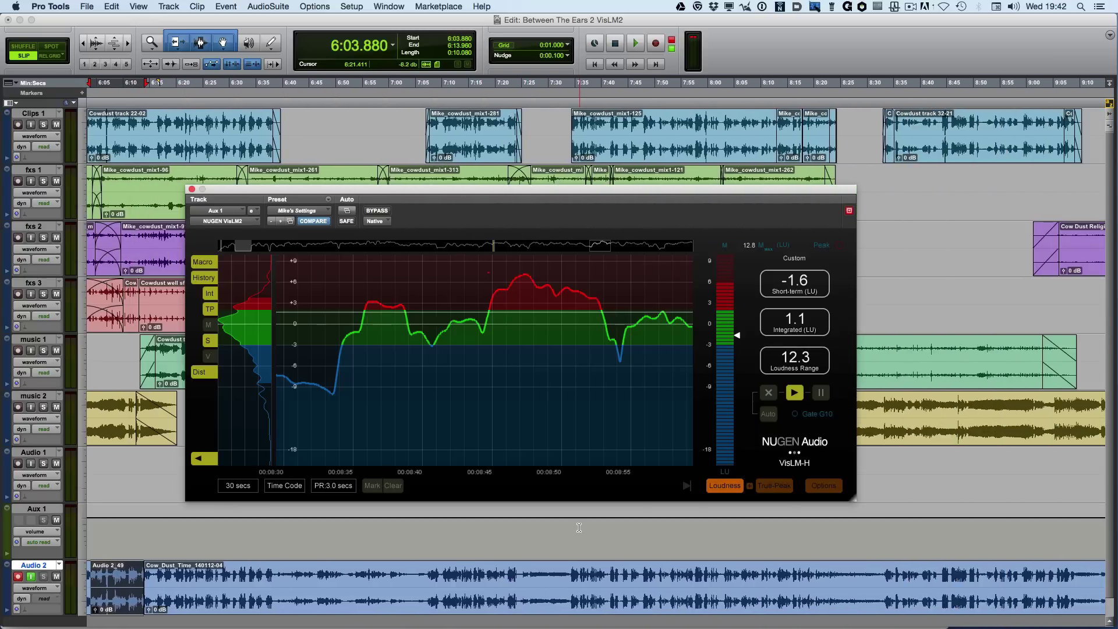
scroll(759, 598, right, 2)
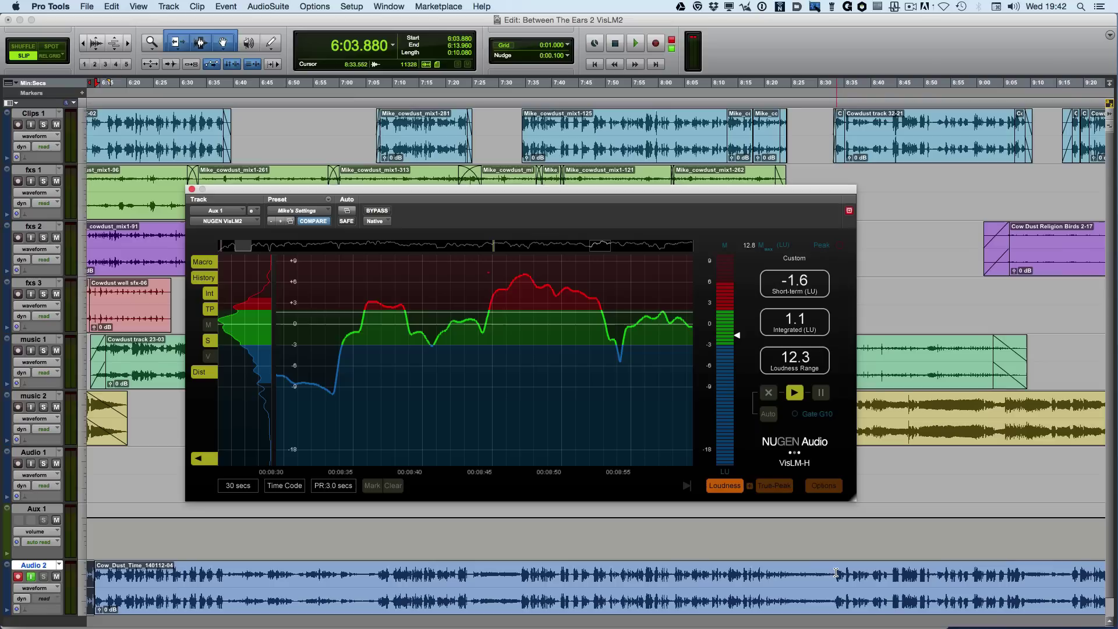
Step: Select Audio 2 from 8:29.826 to 9:12.887, a 43.060-second range
click(834, 573)
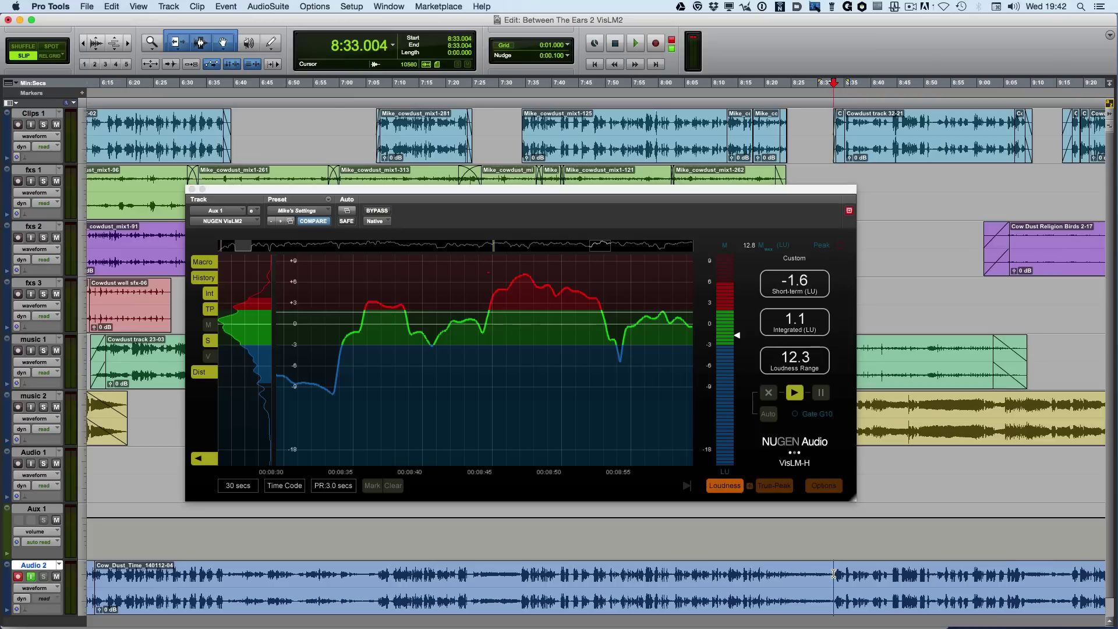
drag(833, 573, 1046, 571)
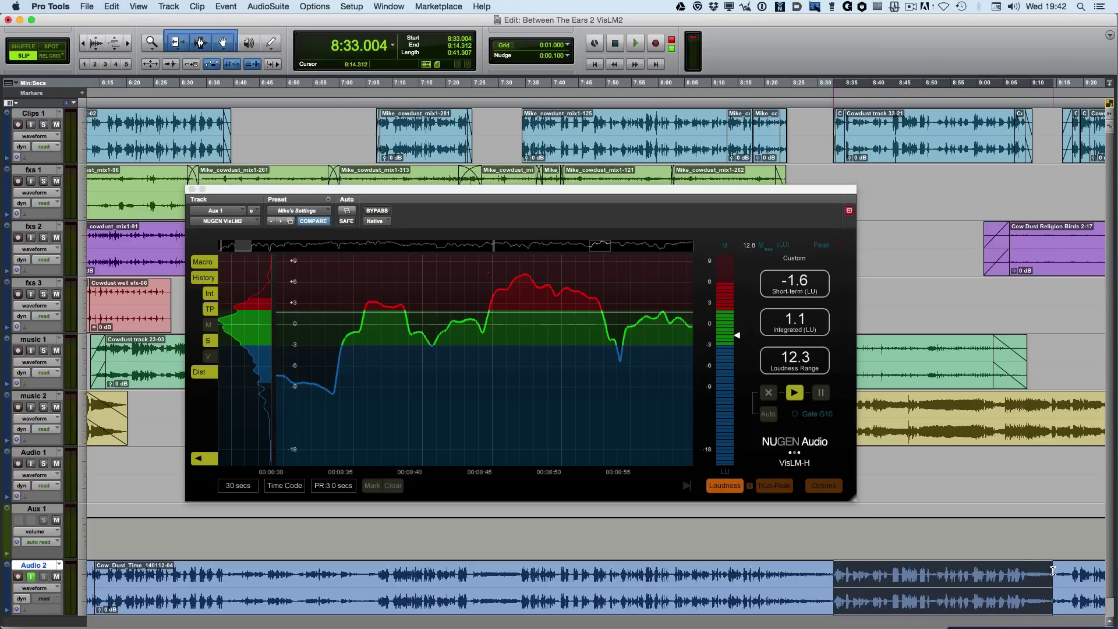
drag(817, 581, 1033, 578)
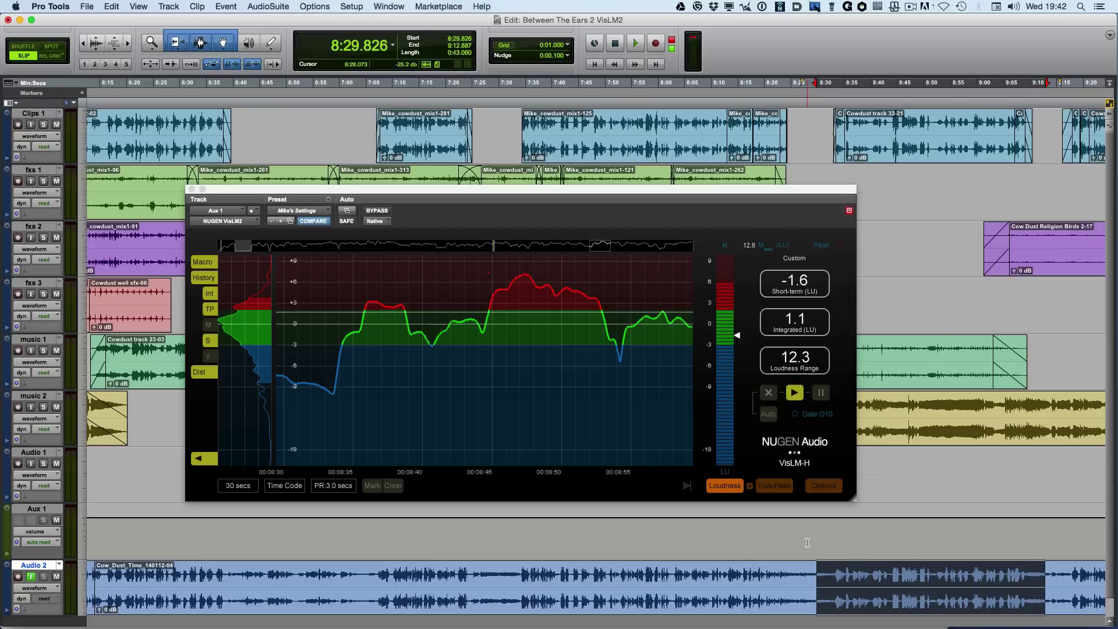
Step: Run the transport over Audio 2's 8:29.826–9:12.887 range so VisLM2 meters the new pass
key(space)
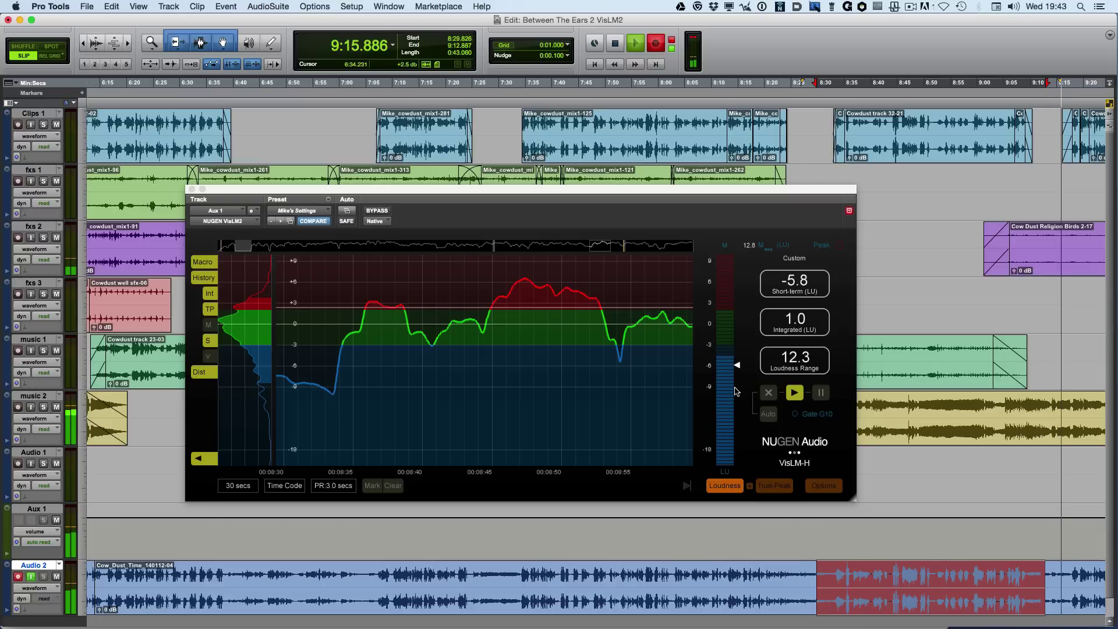
Step: Stop recording, drag VisLM2's history back to 00:00:25–00:00:50, and scroll to the session start
key(space)
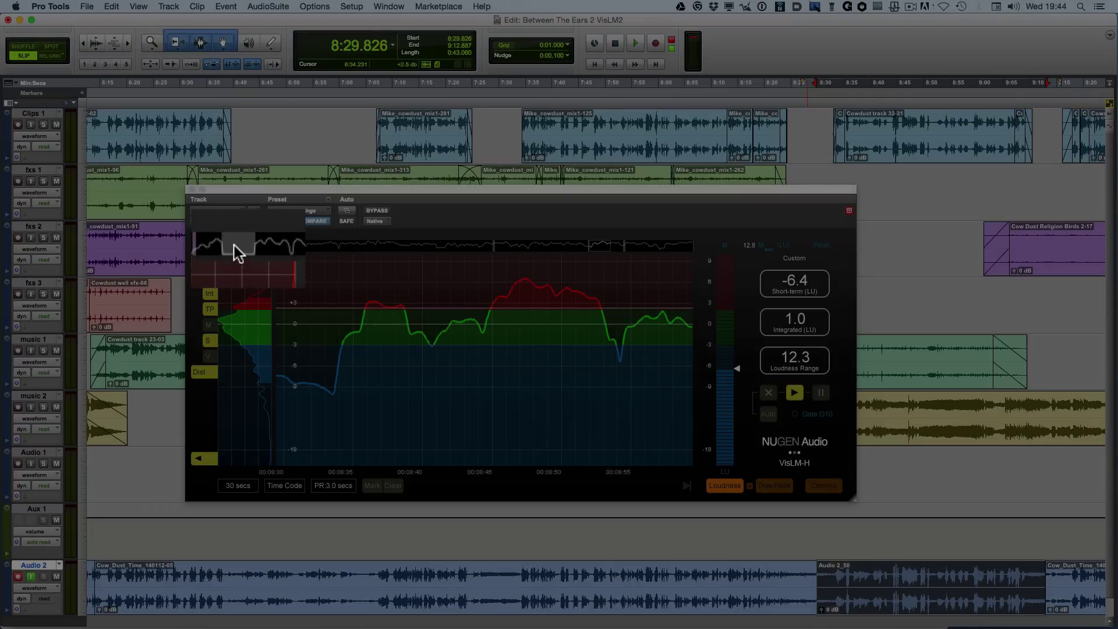
click(236, 252)
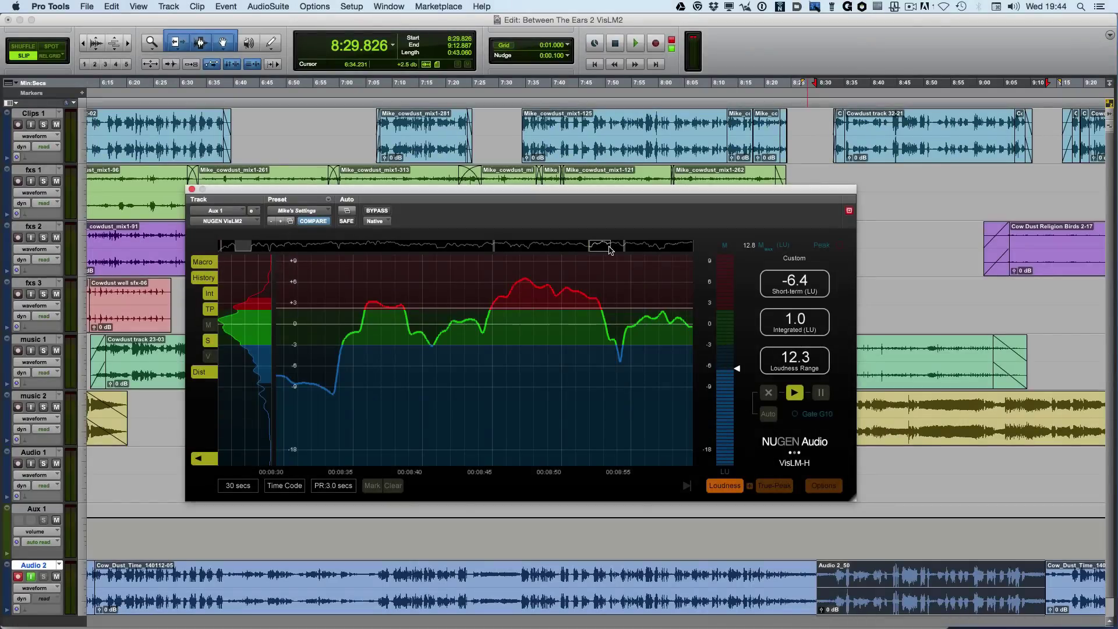
drag(611, 251, 249, 255)
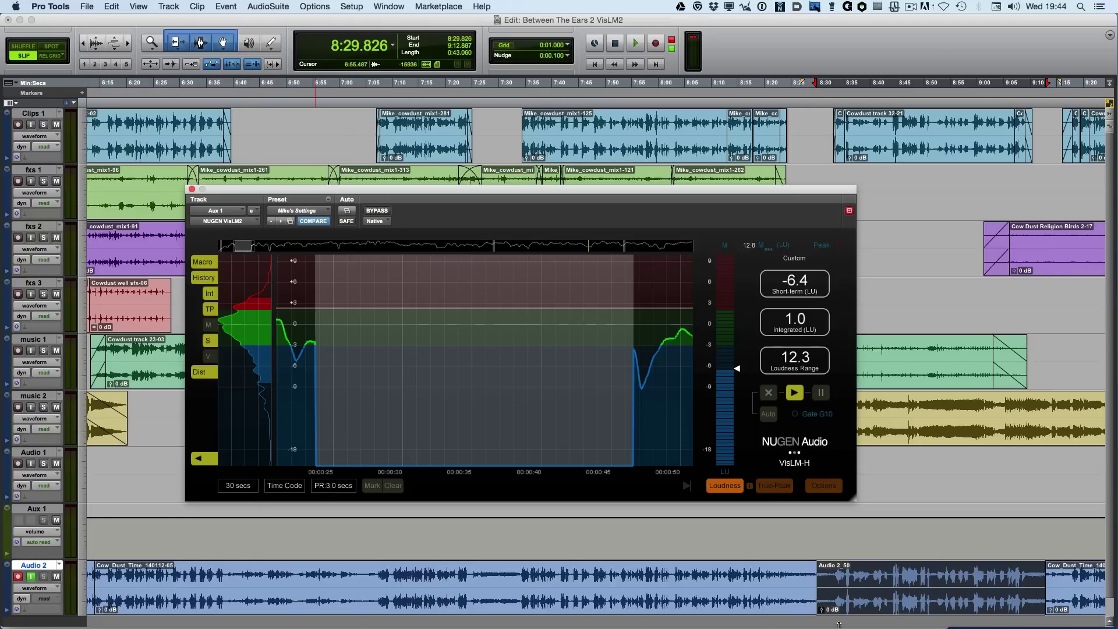
scroll(643, 604, left, 20)
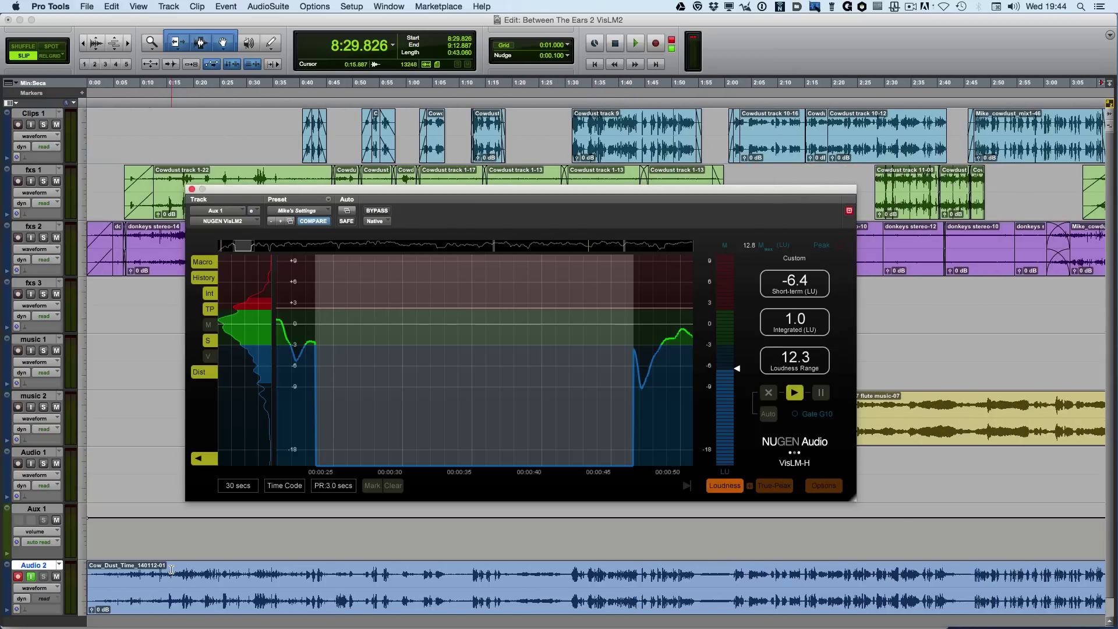
Step: Play Audio 2 from 0:20 through VisLM2, enabling its True-Peak meter and restarting playback
click(194, 573)
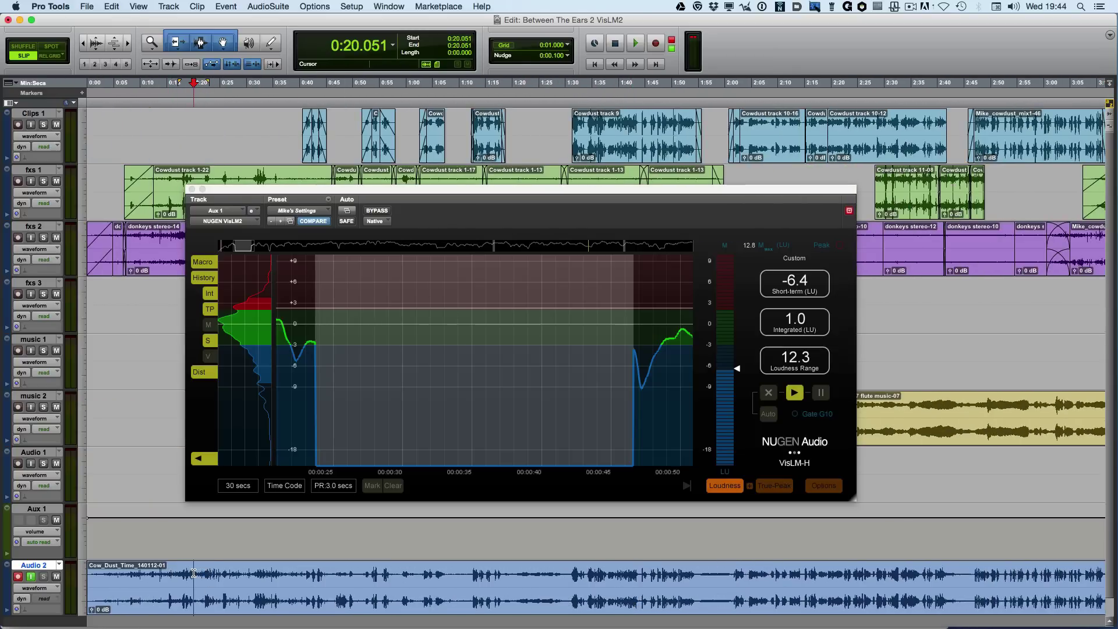
key(space)
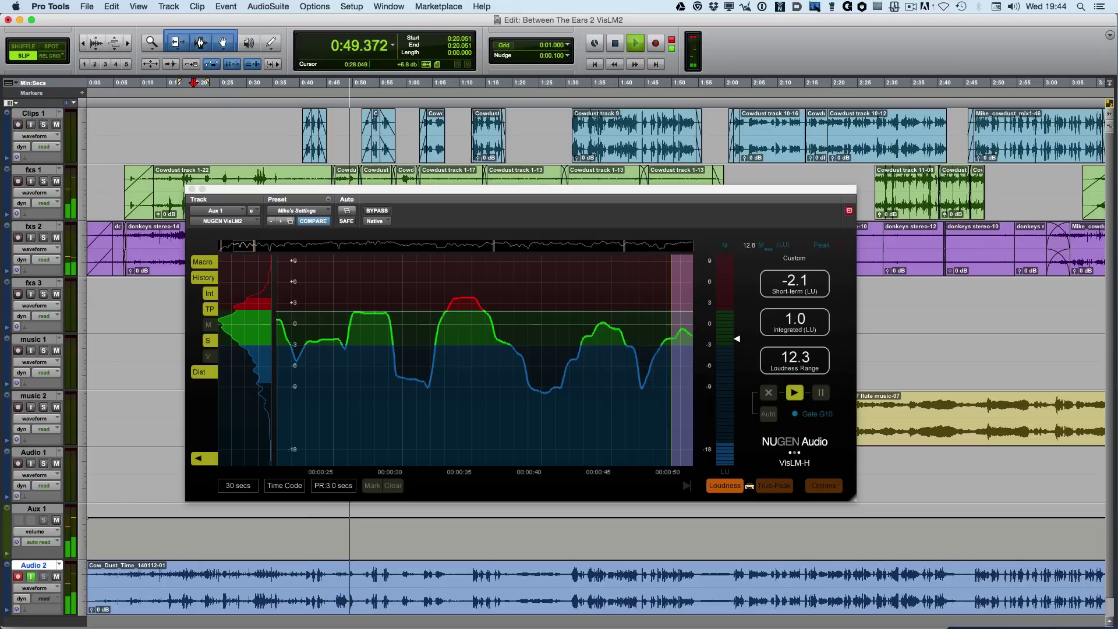
click(749, 486)
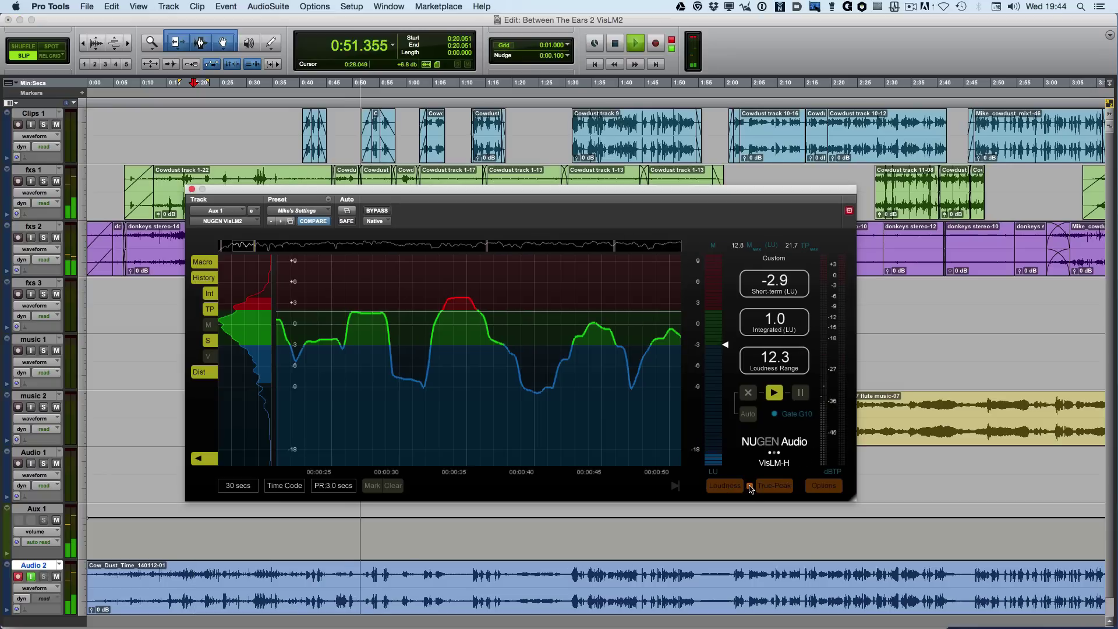
key(space)
key(space)
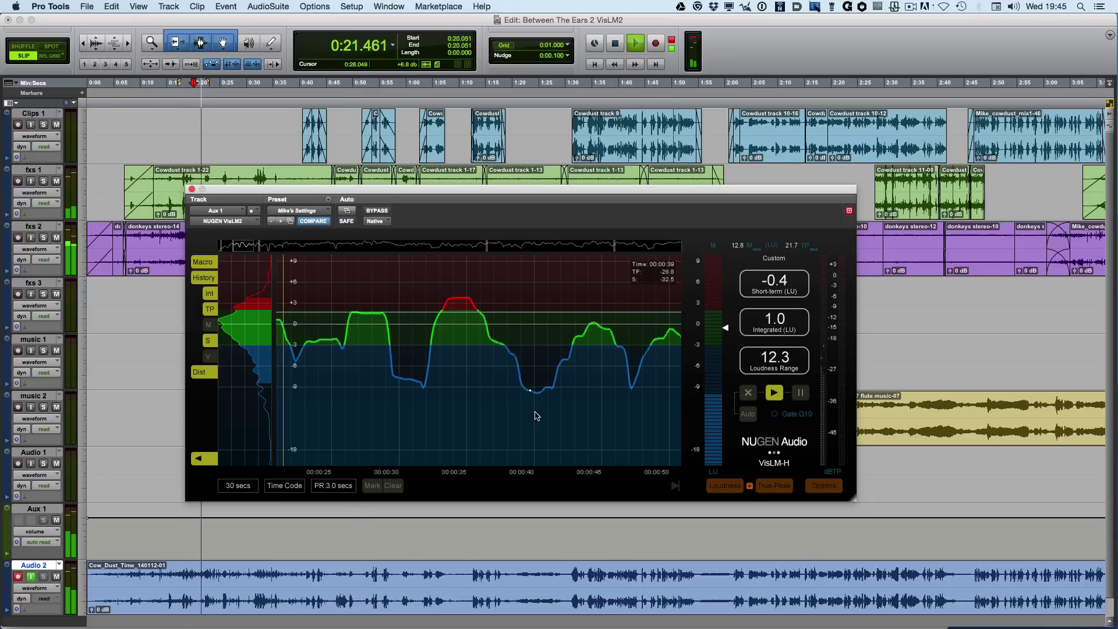
mouse_move(659, 384)
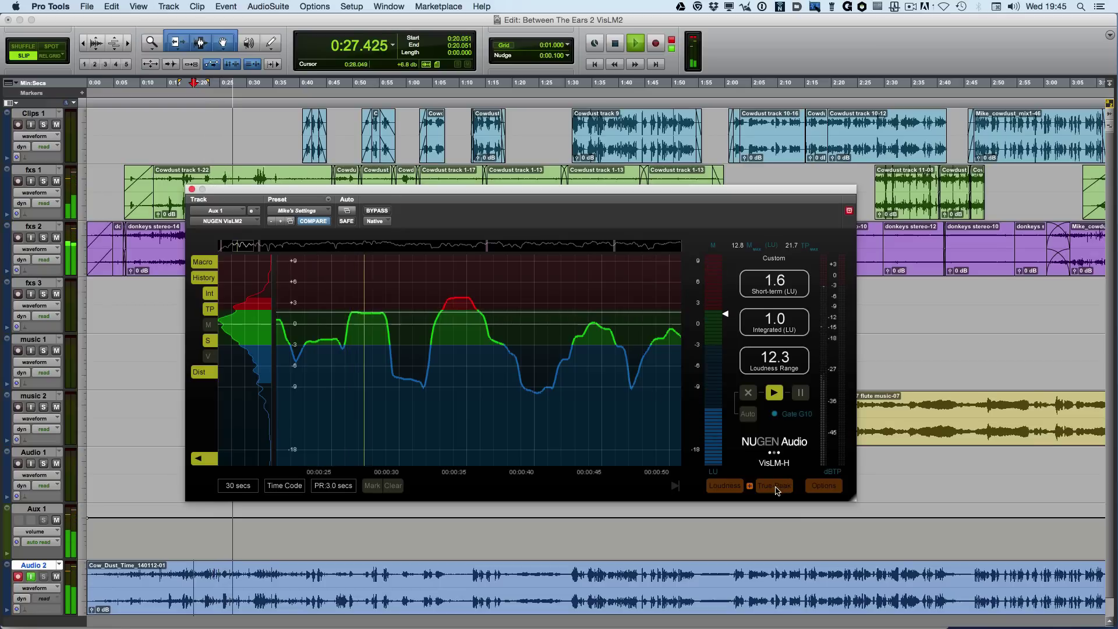
Step: Stop playback, set VisLM2's Text Log to On, and view Global settings (Auto zoom, 30 fps)
click(813, 489)
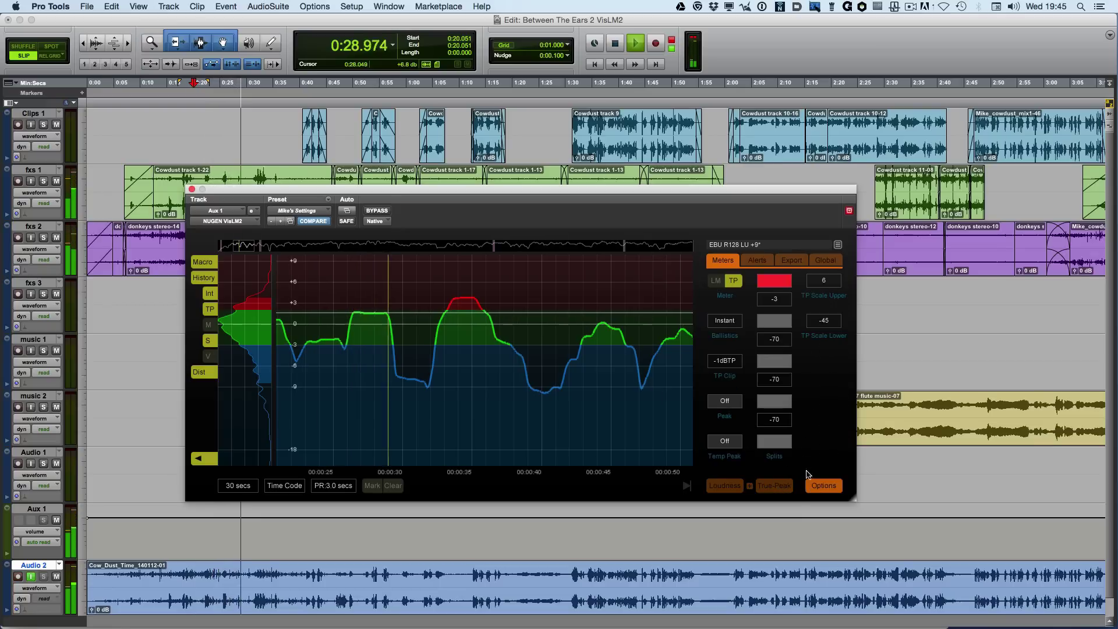
click(760, 263)
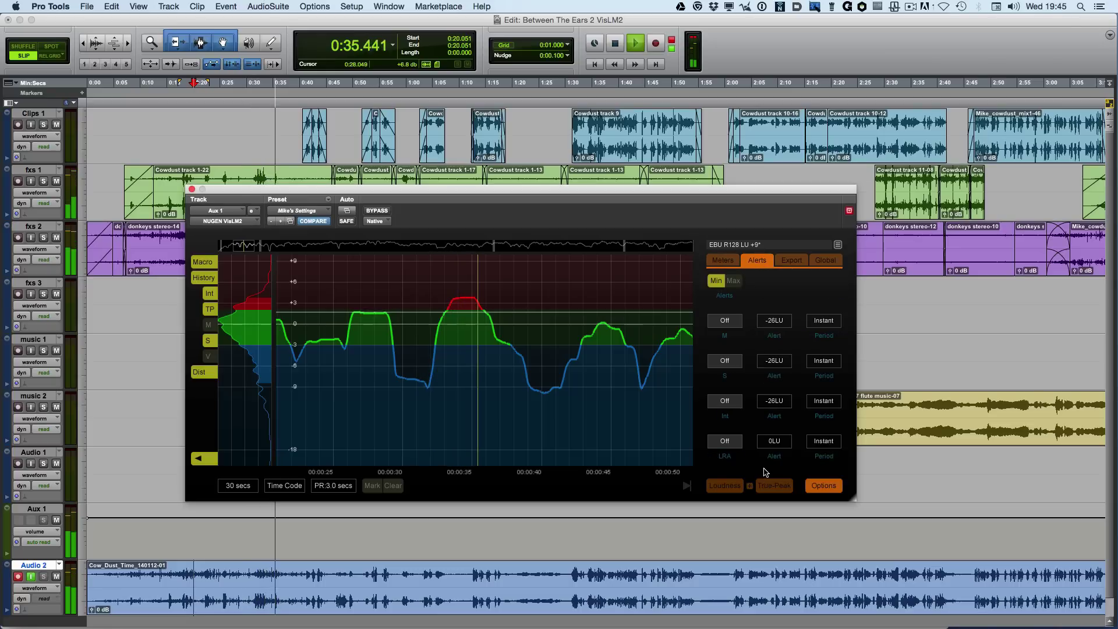
click(789, 261)
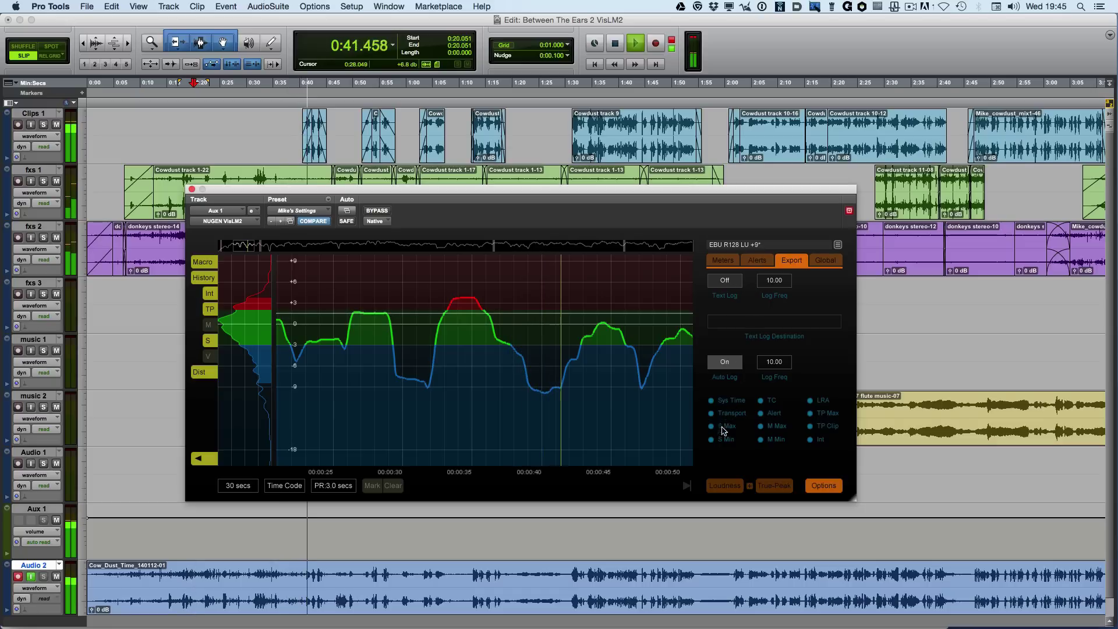
key(space)
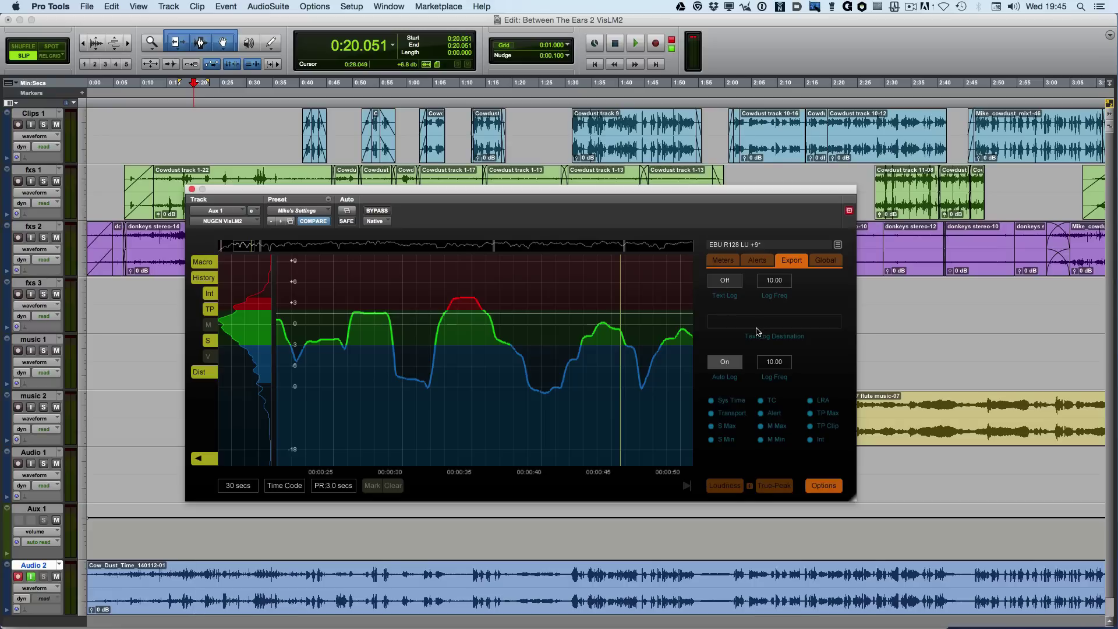
click(728, 285)
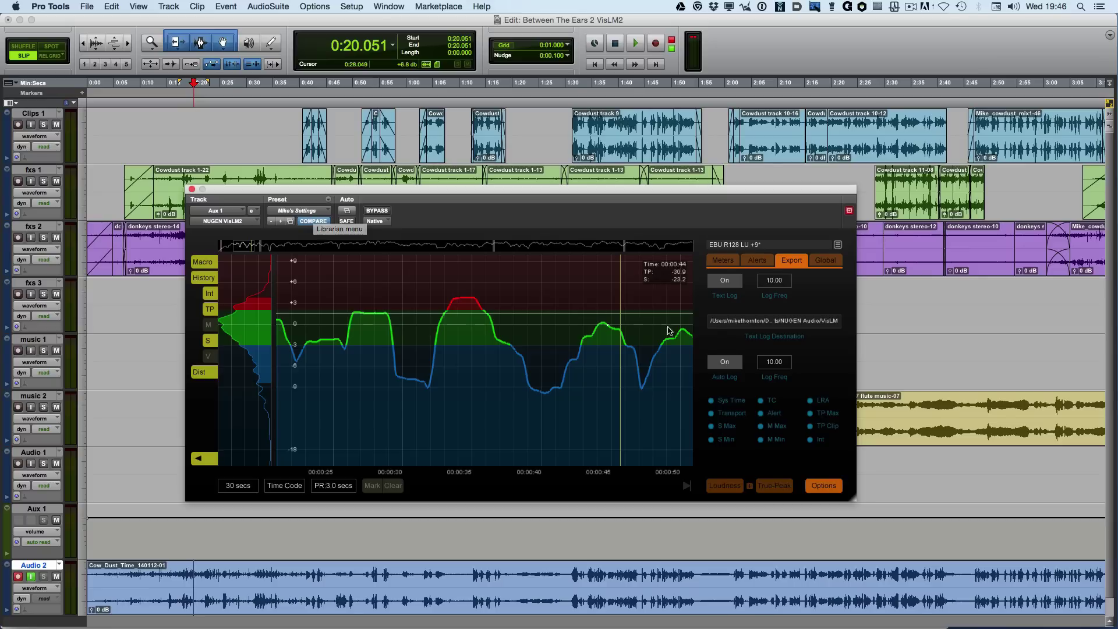
click(827, 261)
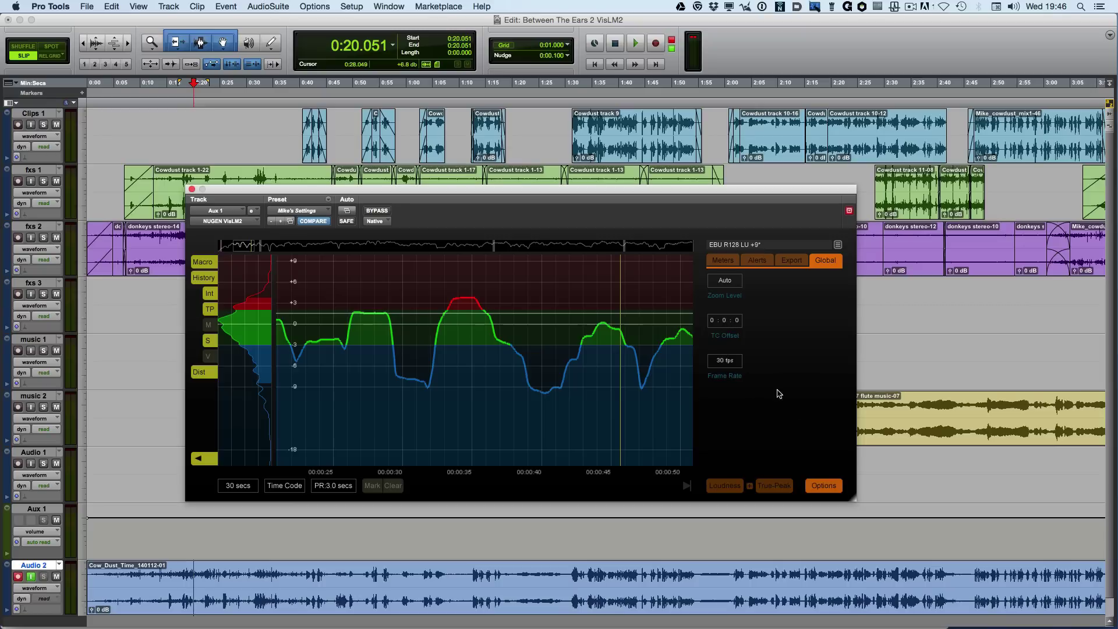
Step: Switch to VisLM2's Meters settings, close the preset list, and turn the History graph off
click(725, 262)
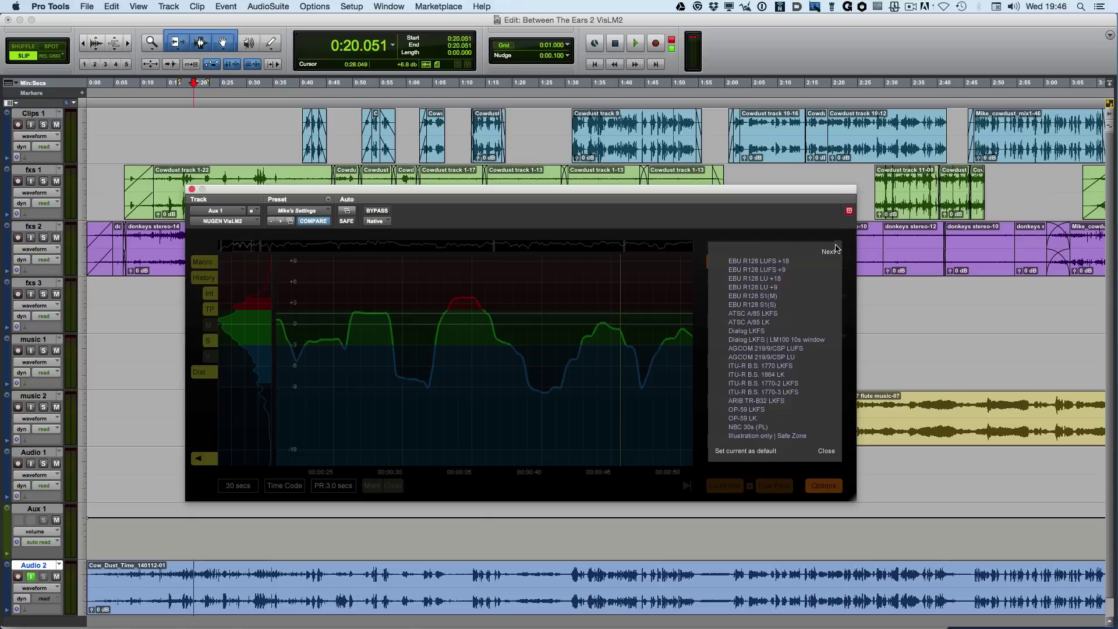
click(784, 248)
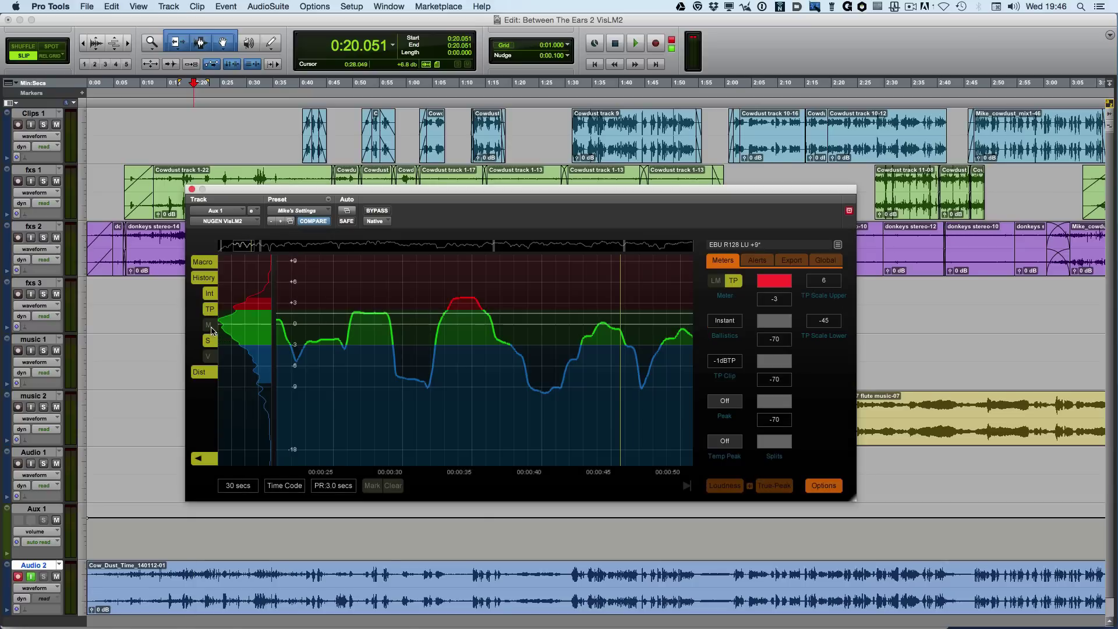
click(205, 279)
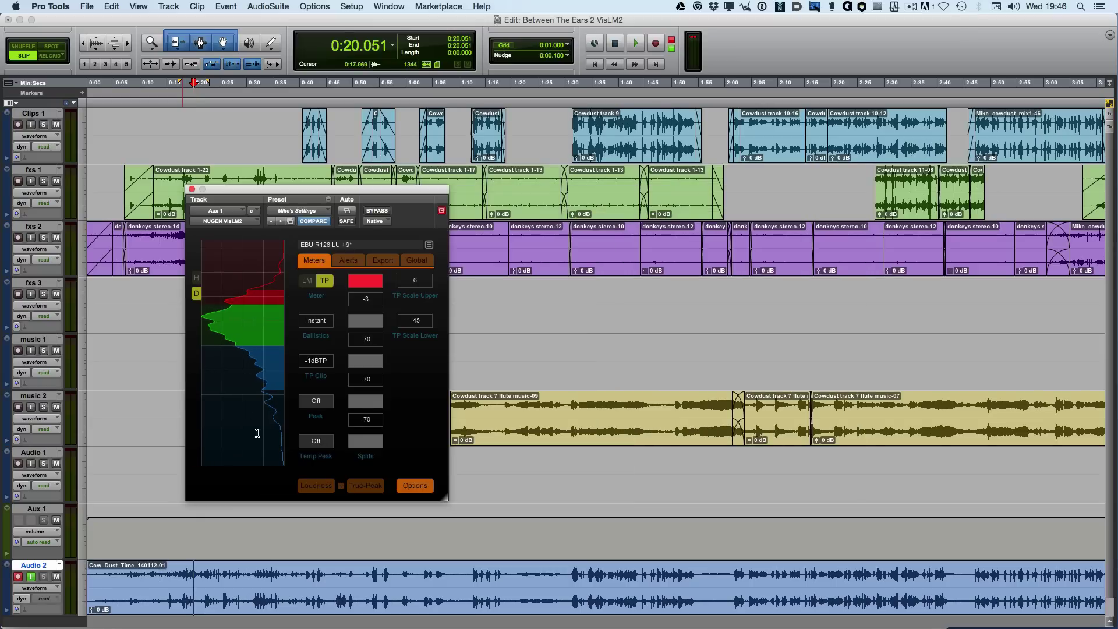
Step: Turn Dist off, return to the Loudness view, and show the D distribution histogram
click(196, 294)
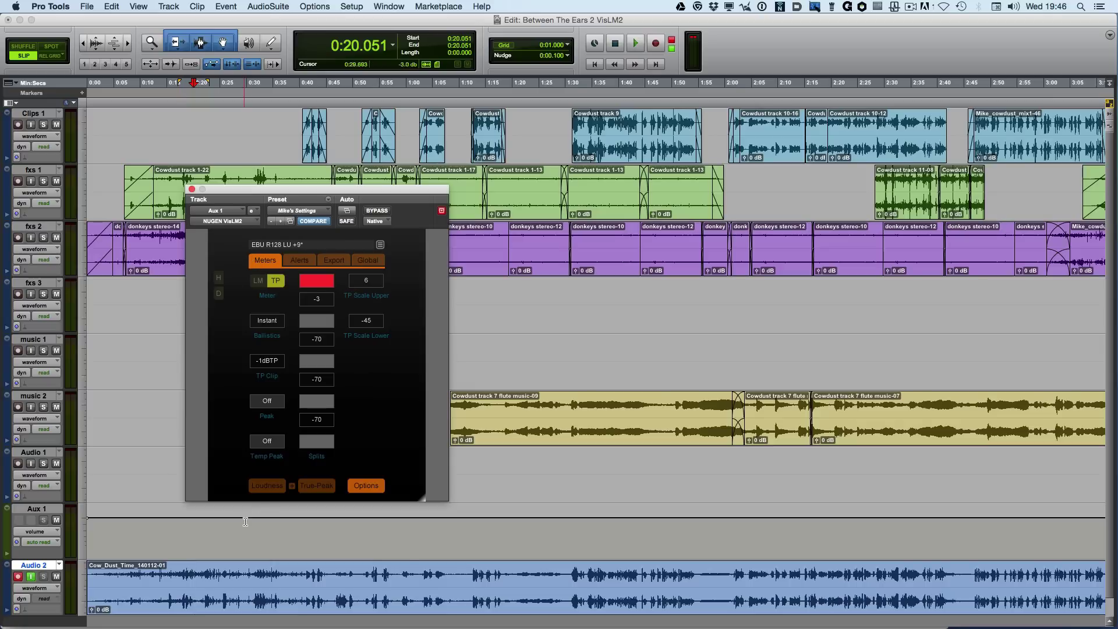
click(269, 484)
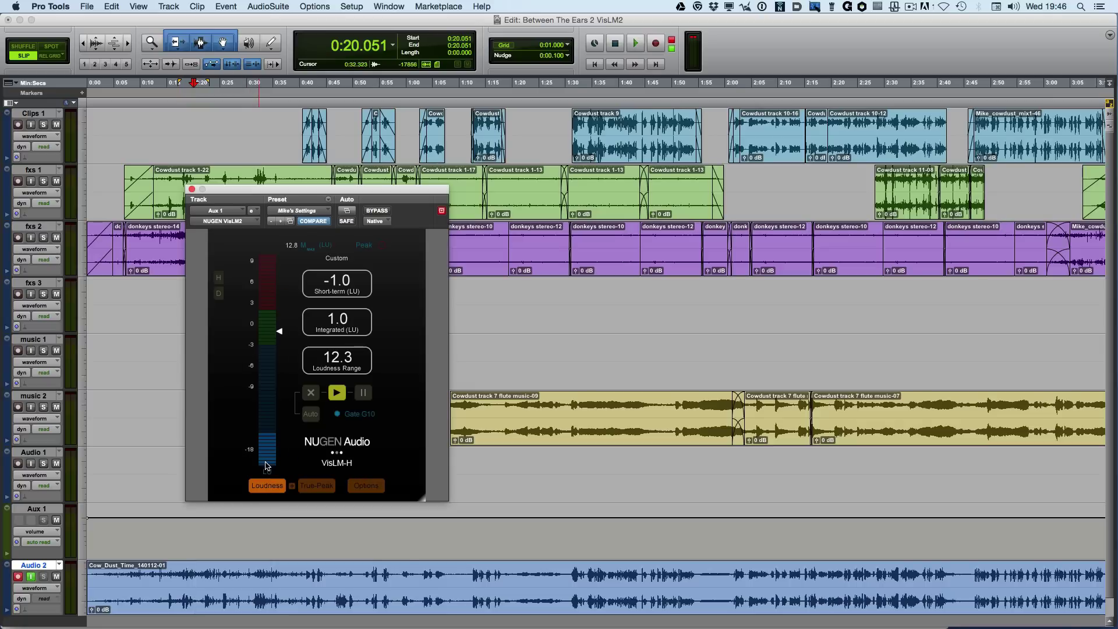
click(219, 294)
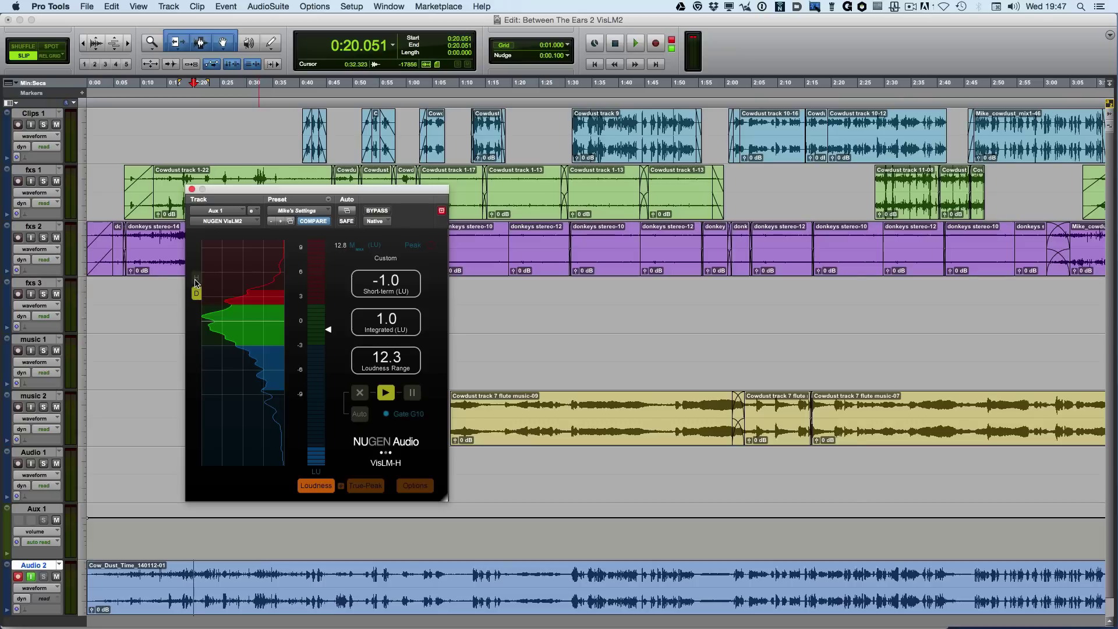
Step: Restore the history graph, widen and reposition VisLM2's window, and change the range from 30 secs to 2 mins
click(196, 282)
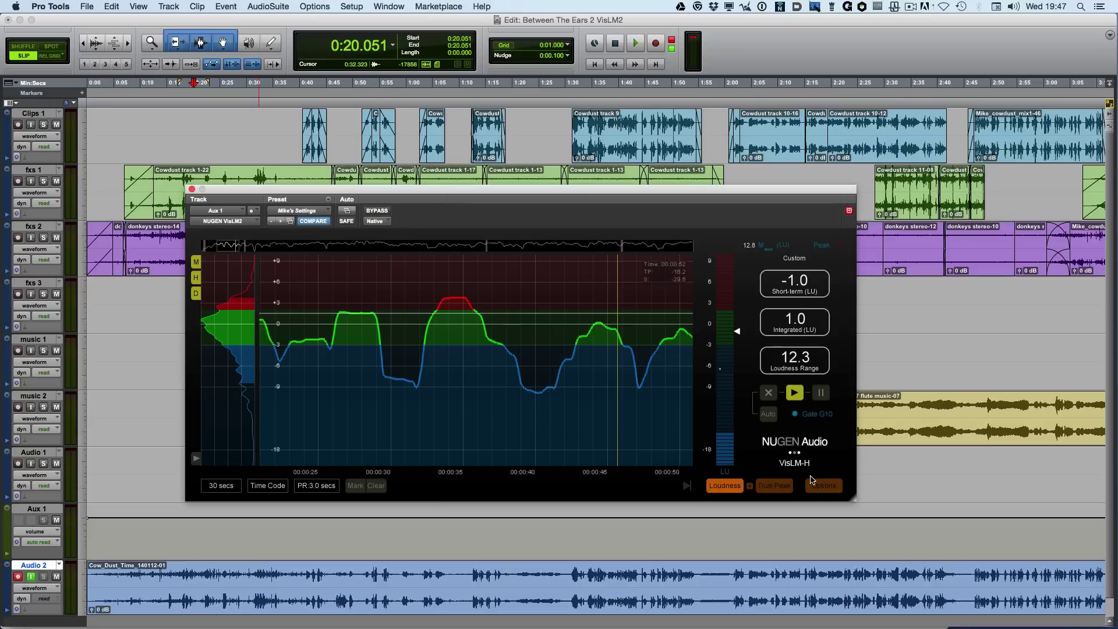
drag(853, 499, 1099, 507)
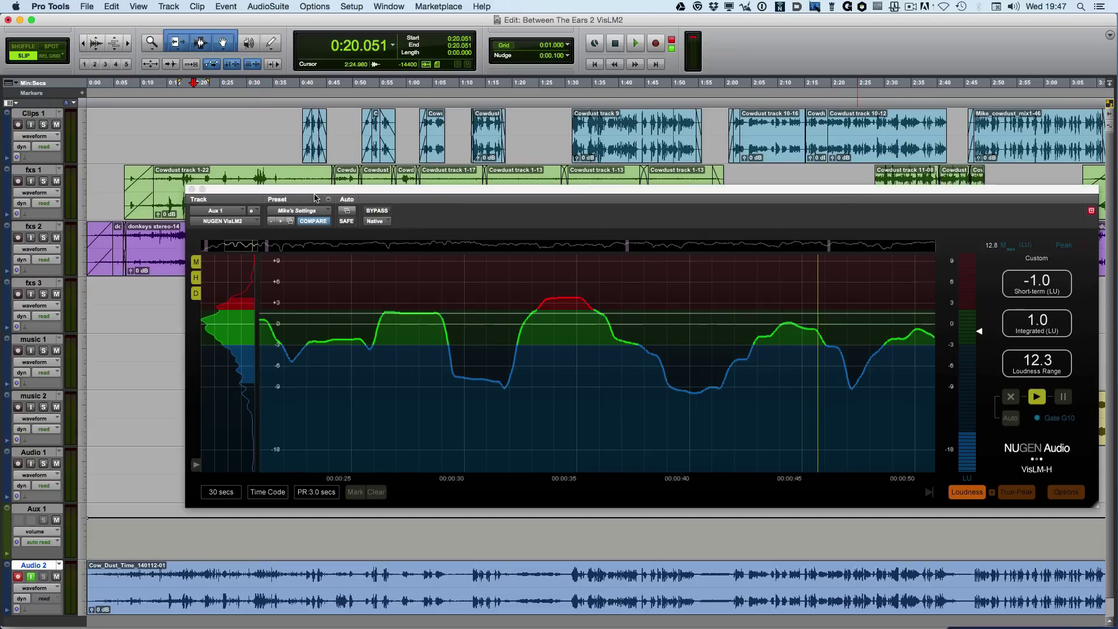
drag(315, 196, 224, 207)
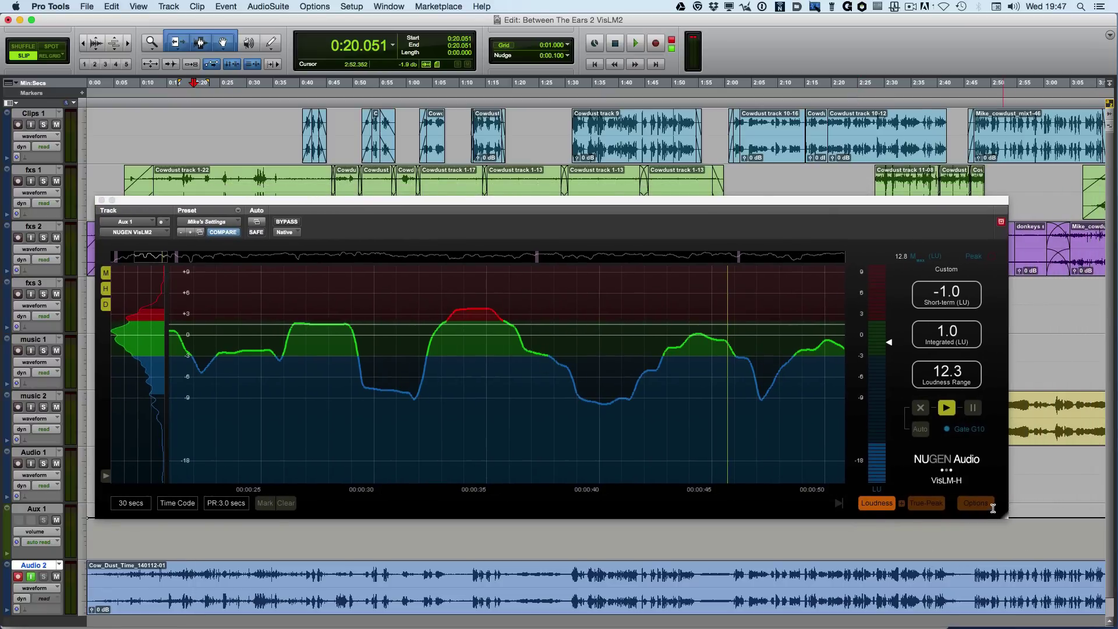
drag(1003, 515, 1088, 522)
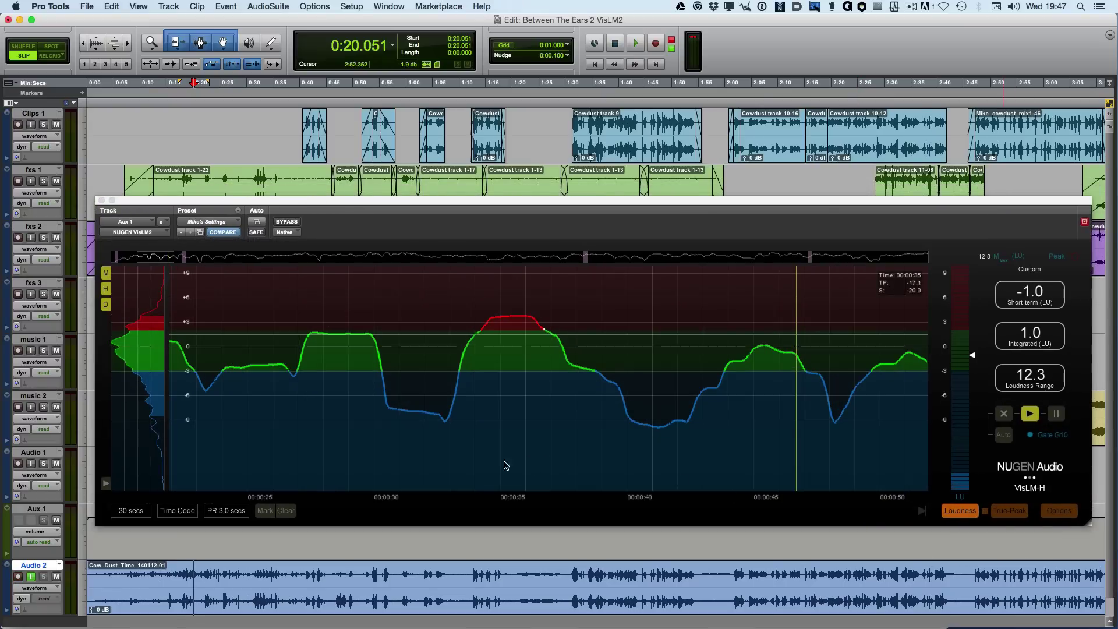
click(144, 512)
click(140, 512)
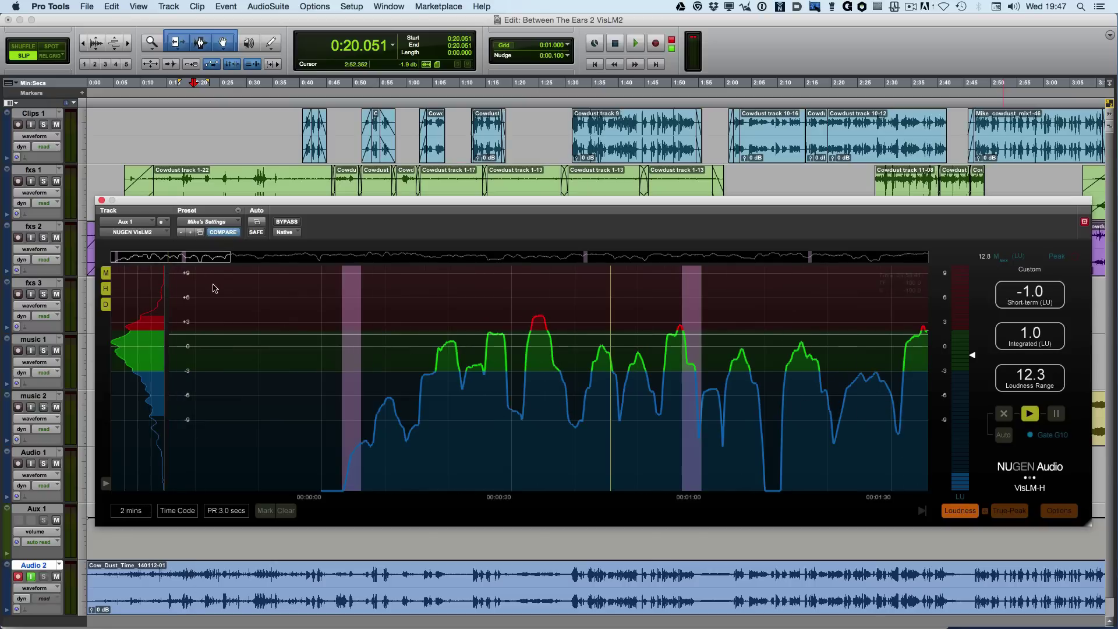
Step: Overlay loudness variance (V) on the history graph, leaving the momentary (M) trace off
click(106, 484)
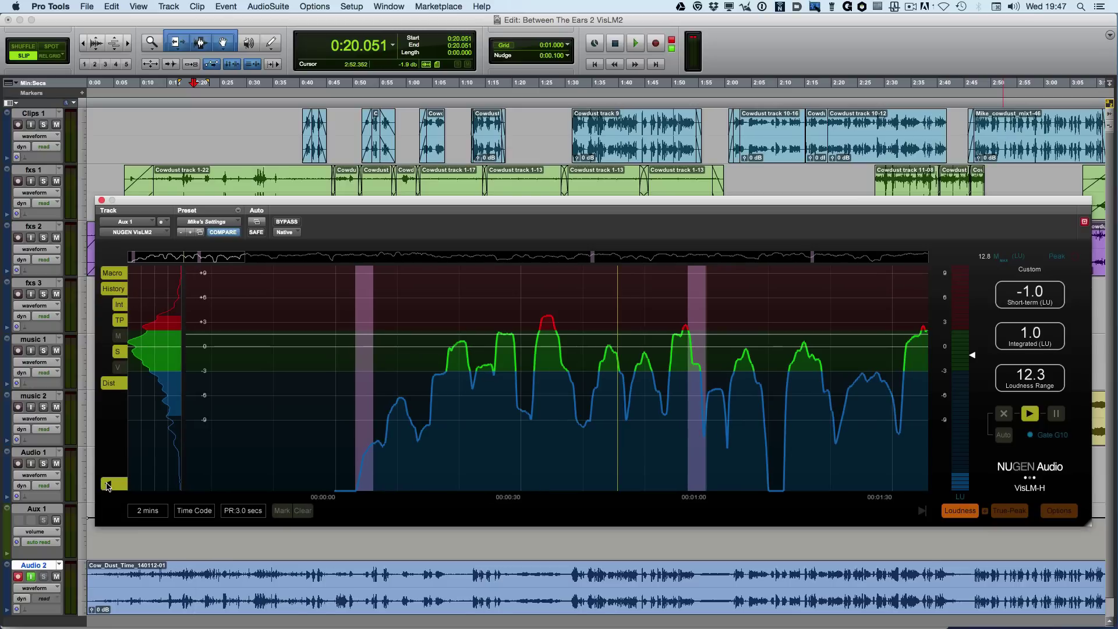
click(106, 483)
click(107, 482)
click(119, 338)
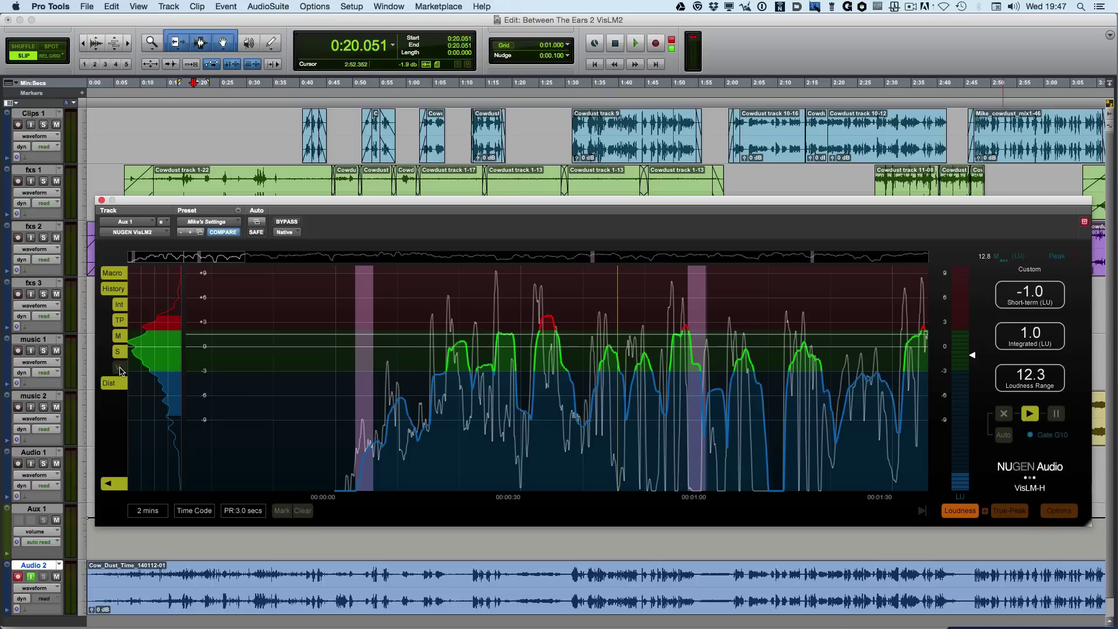
click(120, 368)
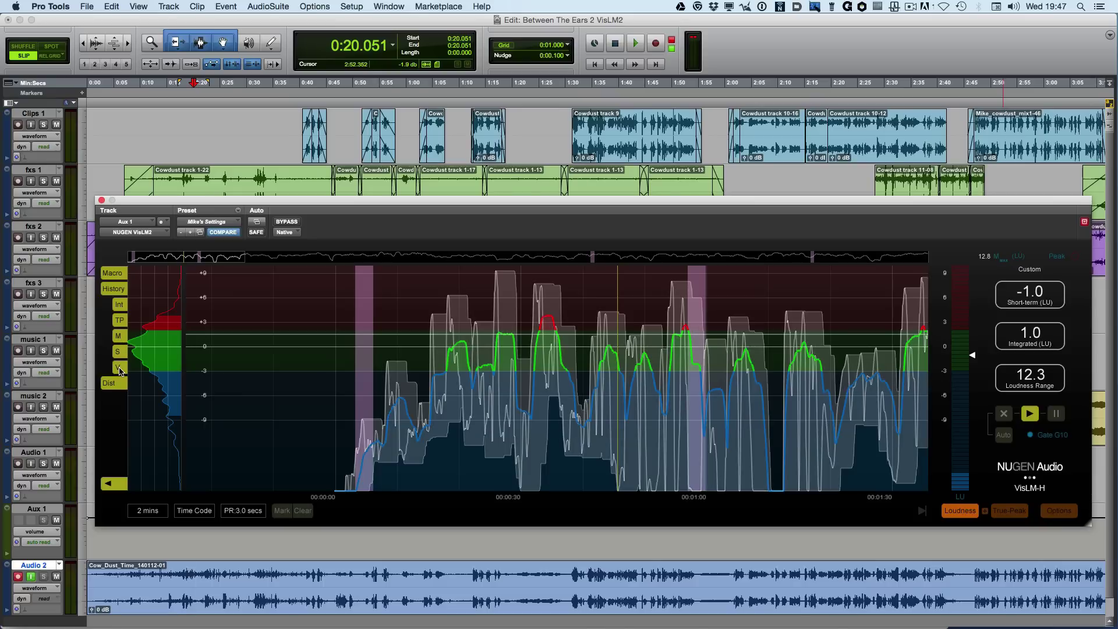
click(119, 336)
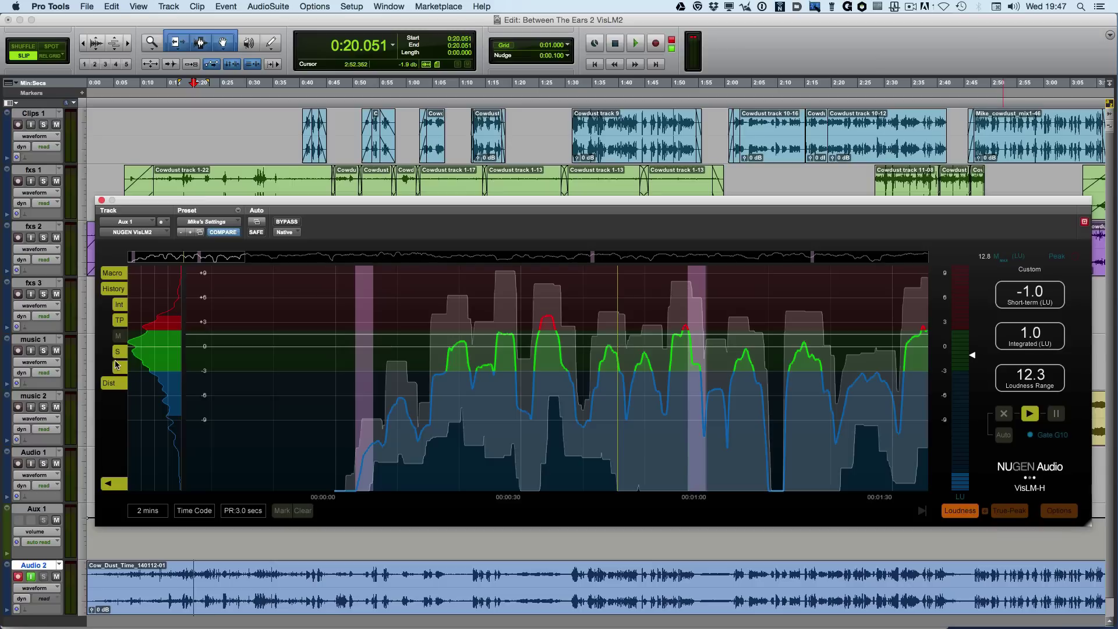
Step: Keep the short-term and integrated traces on and add a true-peak meter beside Loudness
click(118, 353)
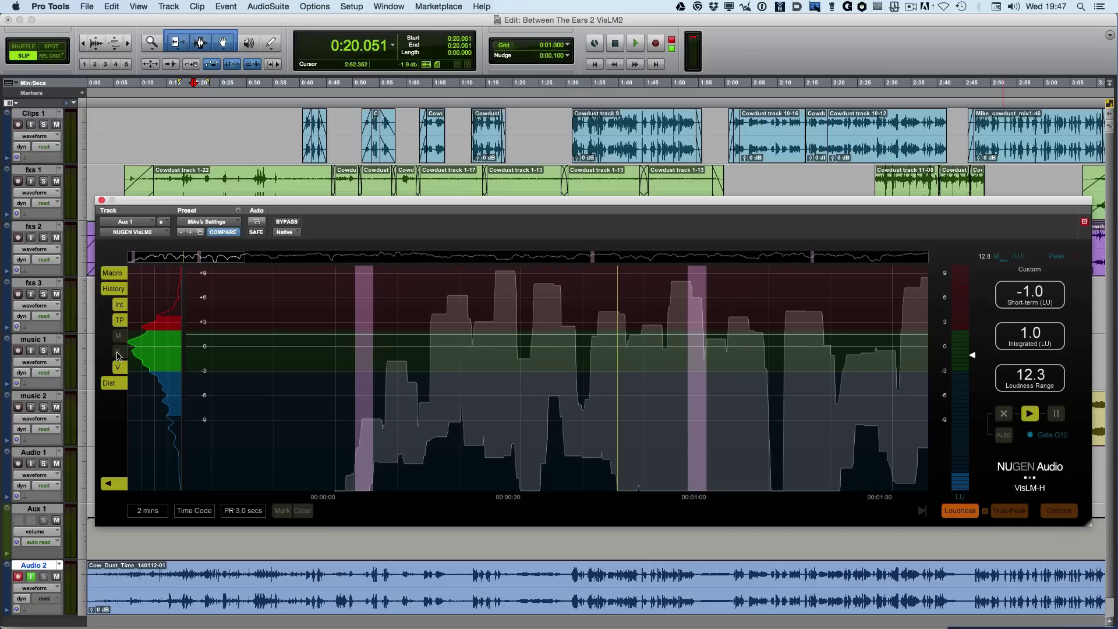
click(118, 353)
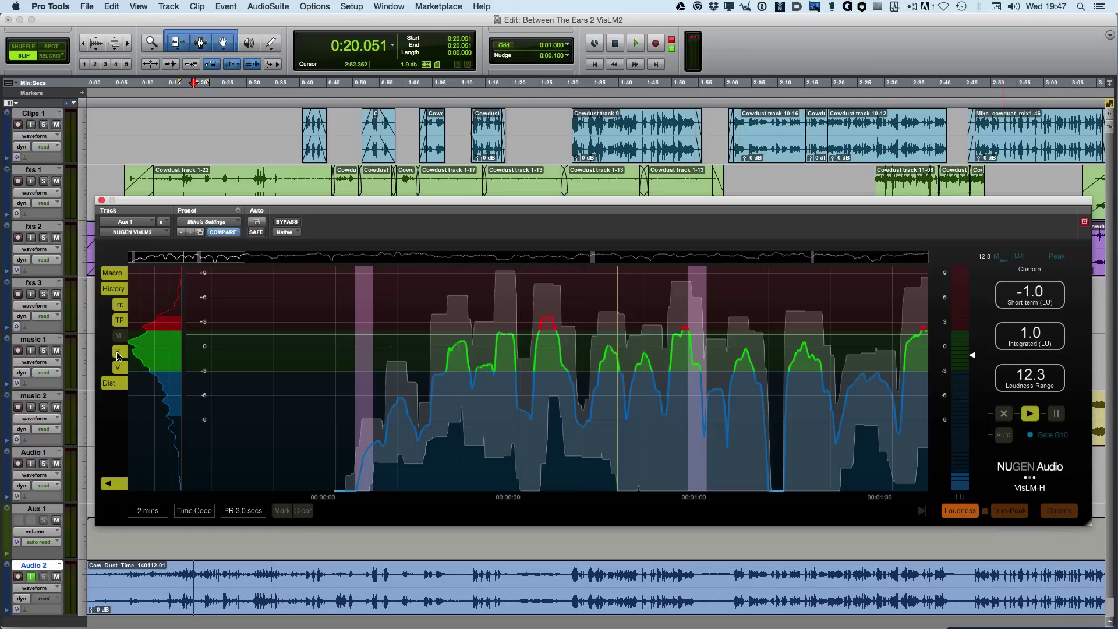
click(119, 306)
click(120, 306)
click(985, 511)
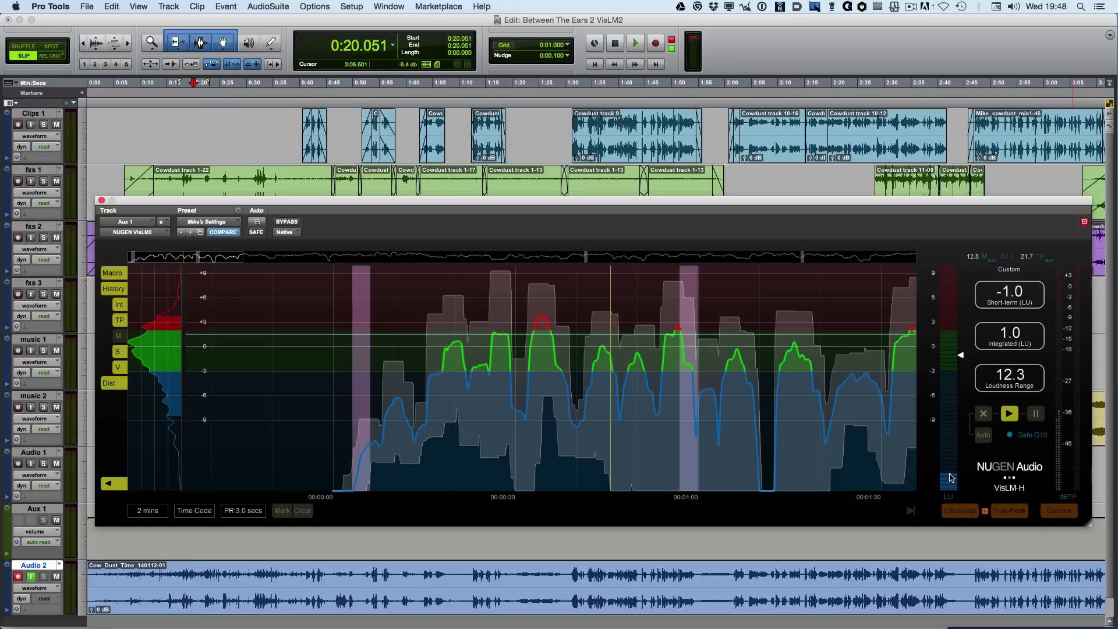
Step: Set VisLM2's LM bar meter to S|M and briefly play the session to check it
click(1052, 515)
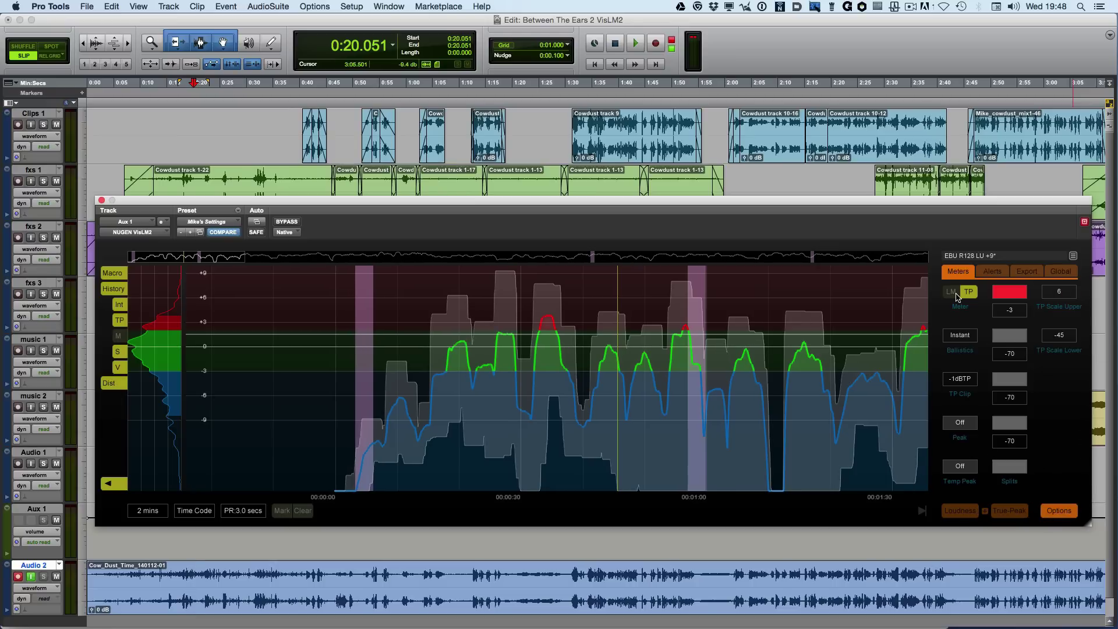
click(952, 292)
click(1061, 468)
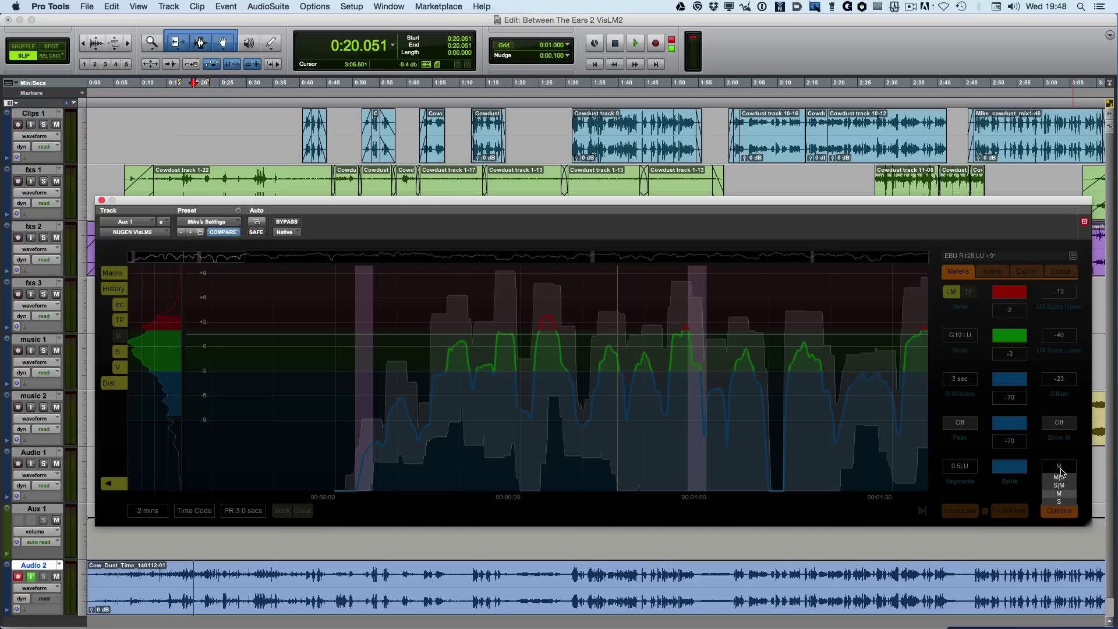
click(1053, 486)
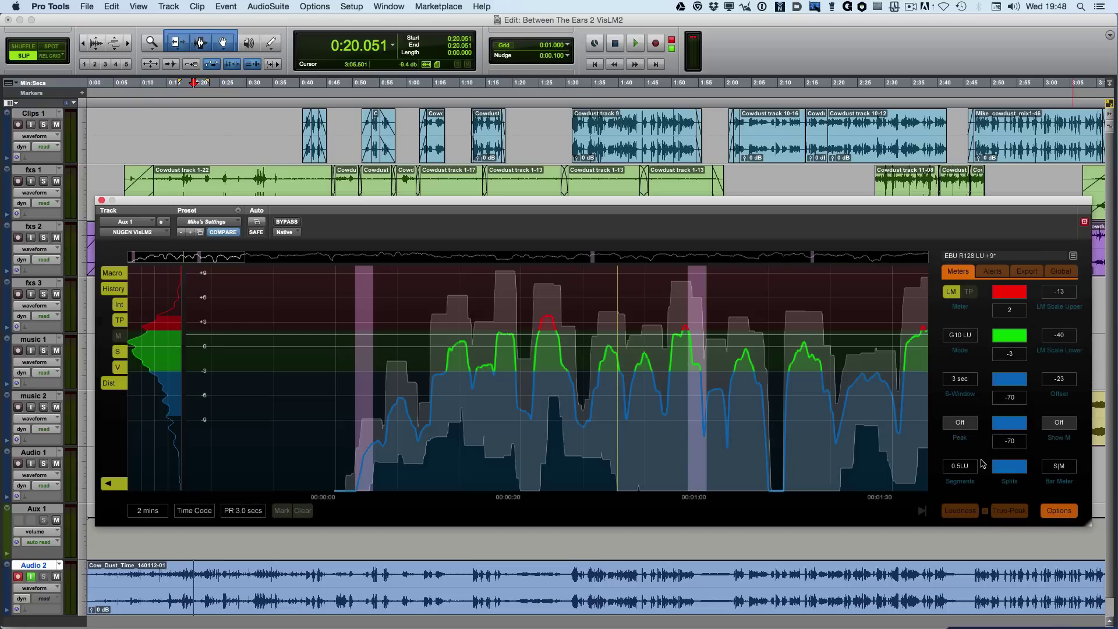
click(967, 513)
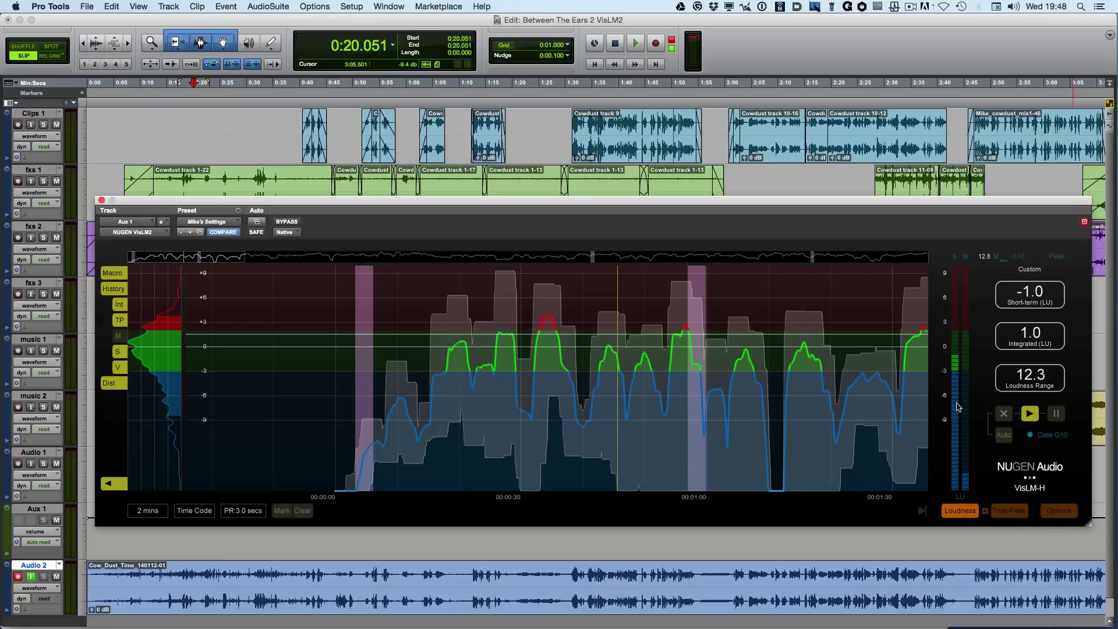
key(space)
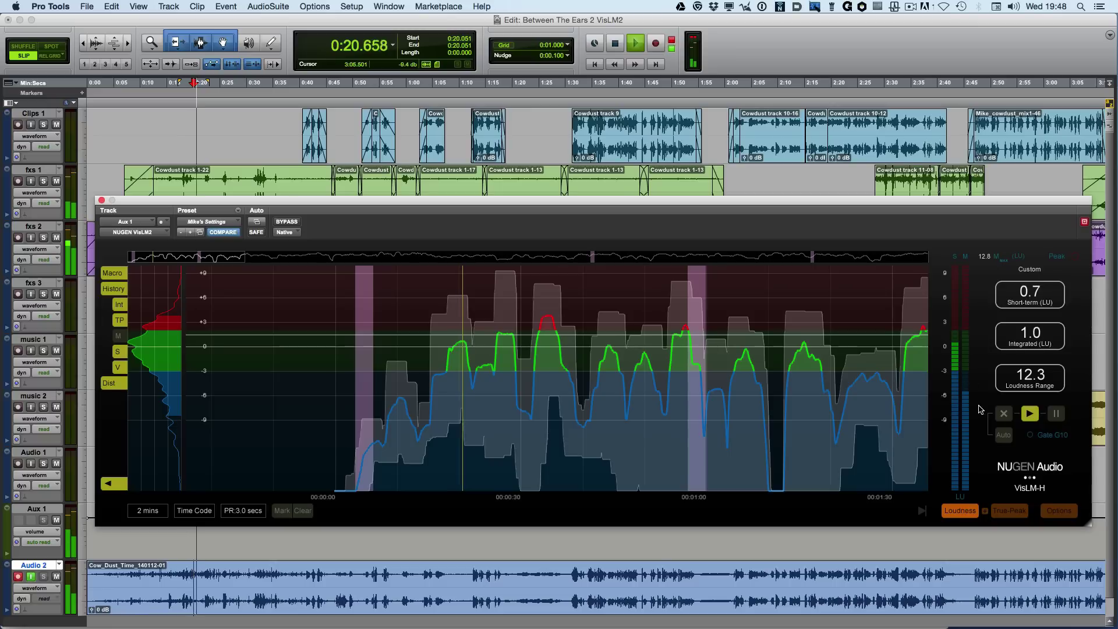
key(space)
Step: Switch the bar meter to short-term only and resume playback
click(1059, 511)
click(1059, 466)
click(1059, 500)
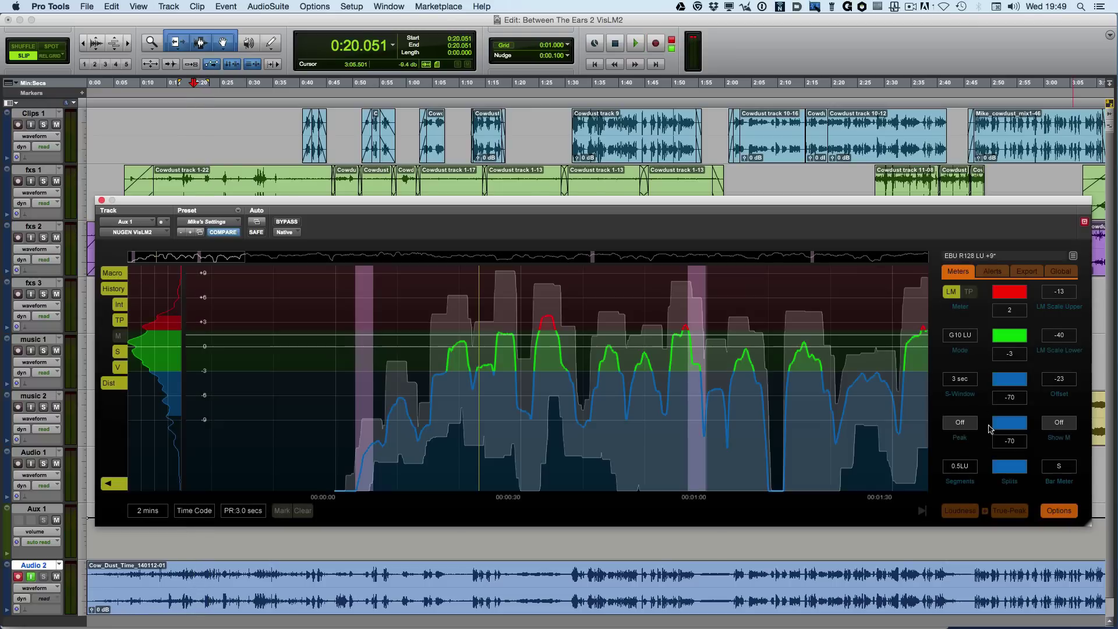
click(955, 512)
key(space)
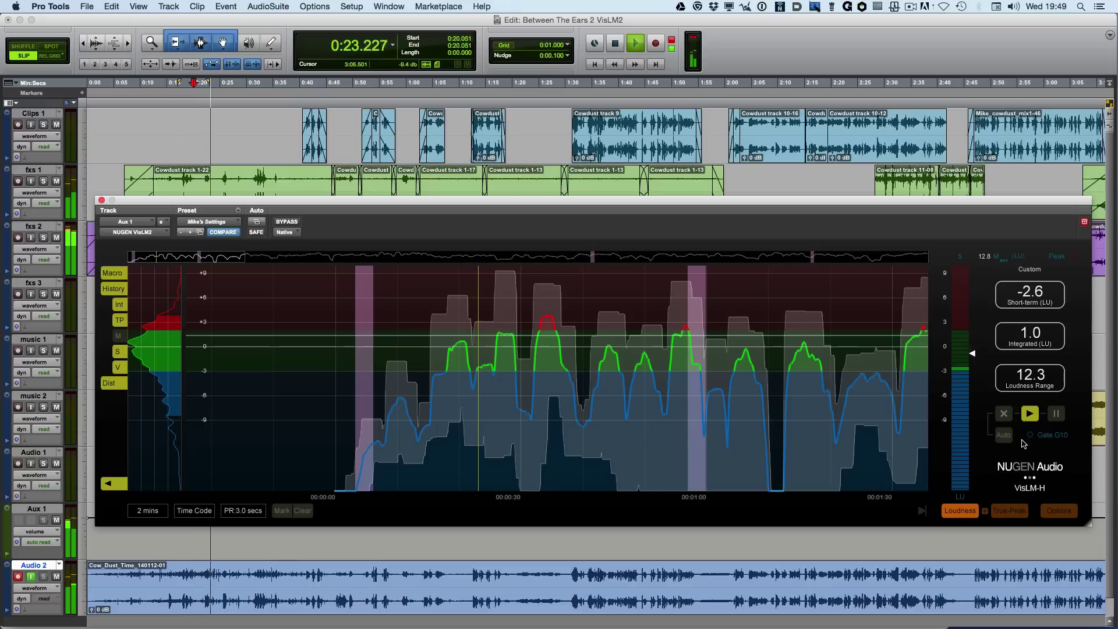
Step: Switch the bar meter back to side-by-side short-term and momentary (S|M) bars
click(1058, 517)
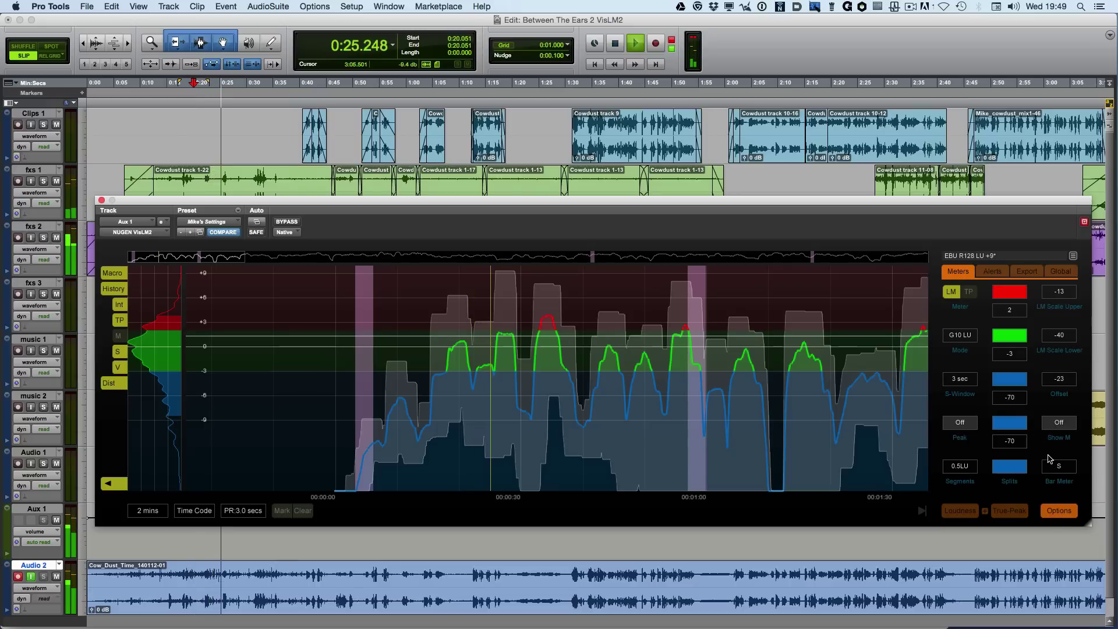
click(1059, 466)
click(1060, 485)
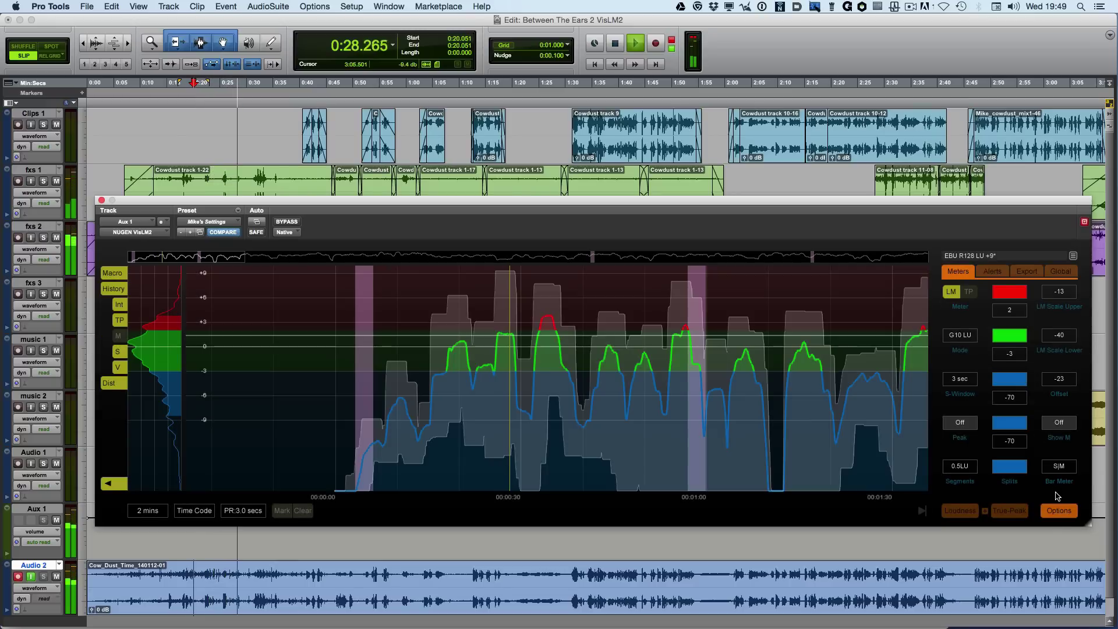
click(970, 510)
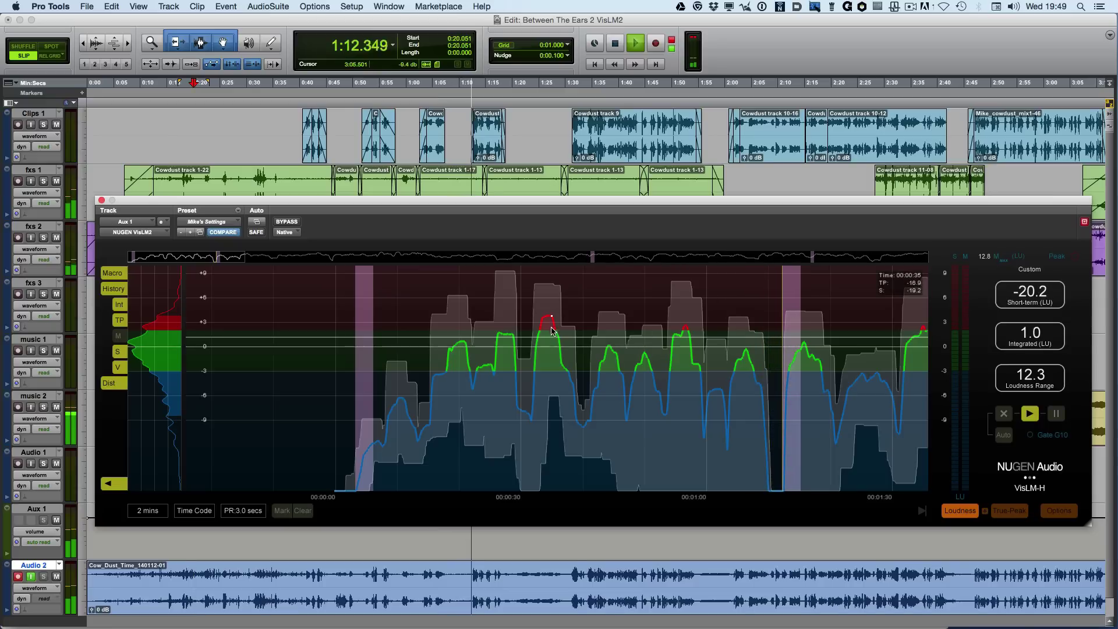
Step: Stop playback and turn off the variance (V) overlay on VisLM2's history graph
key(space)
click(922, 511)
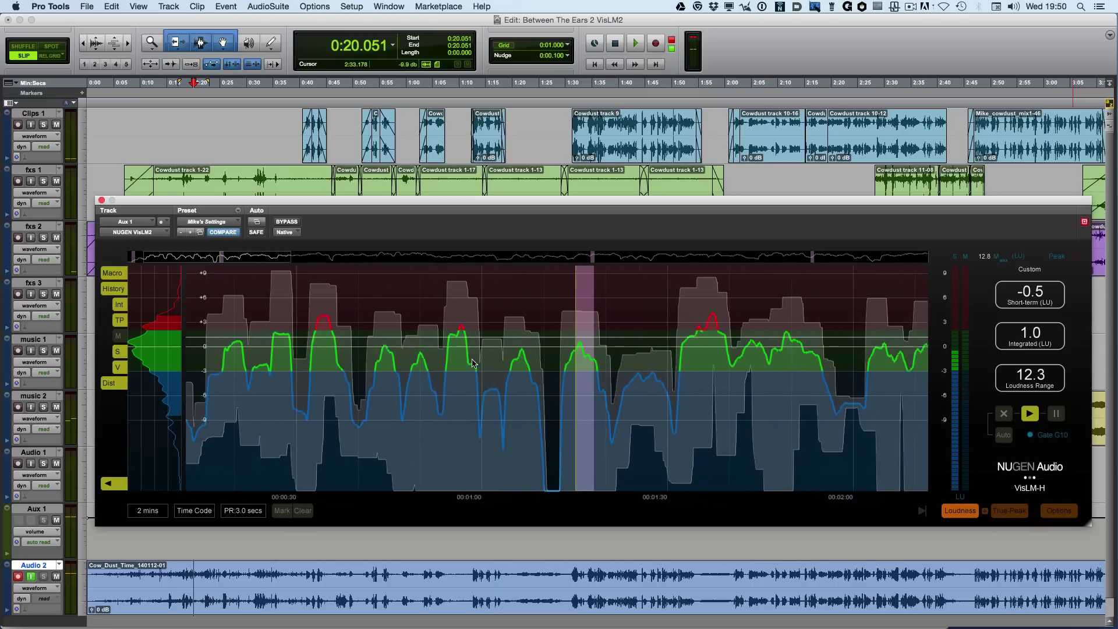
scroll(479, 383, left, 3)
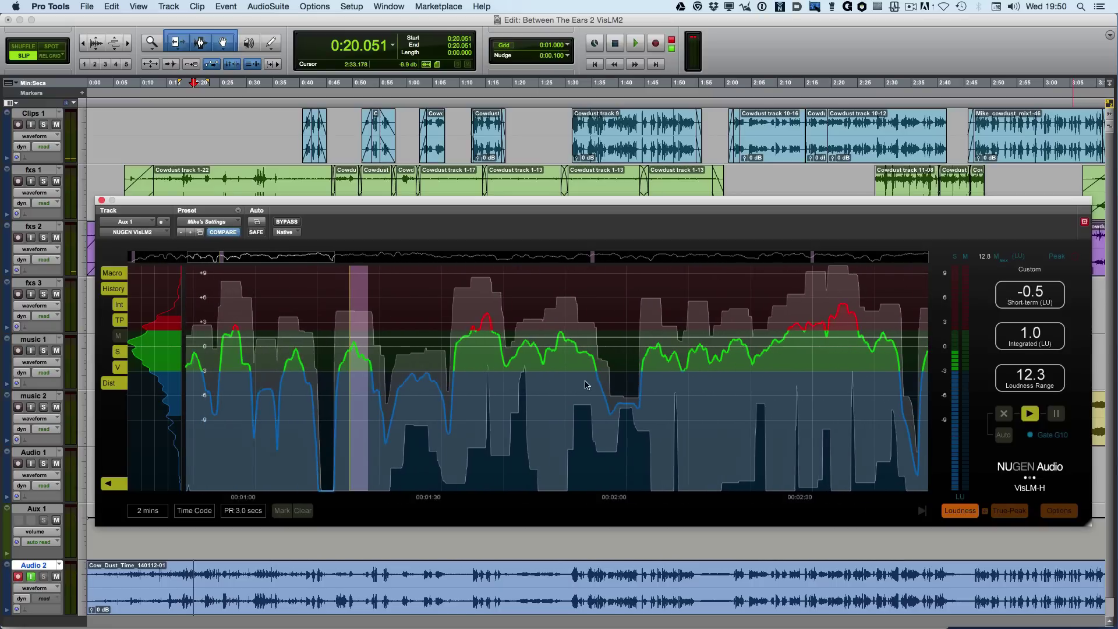
click(117, 367)
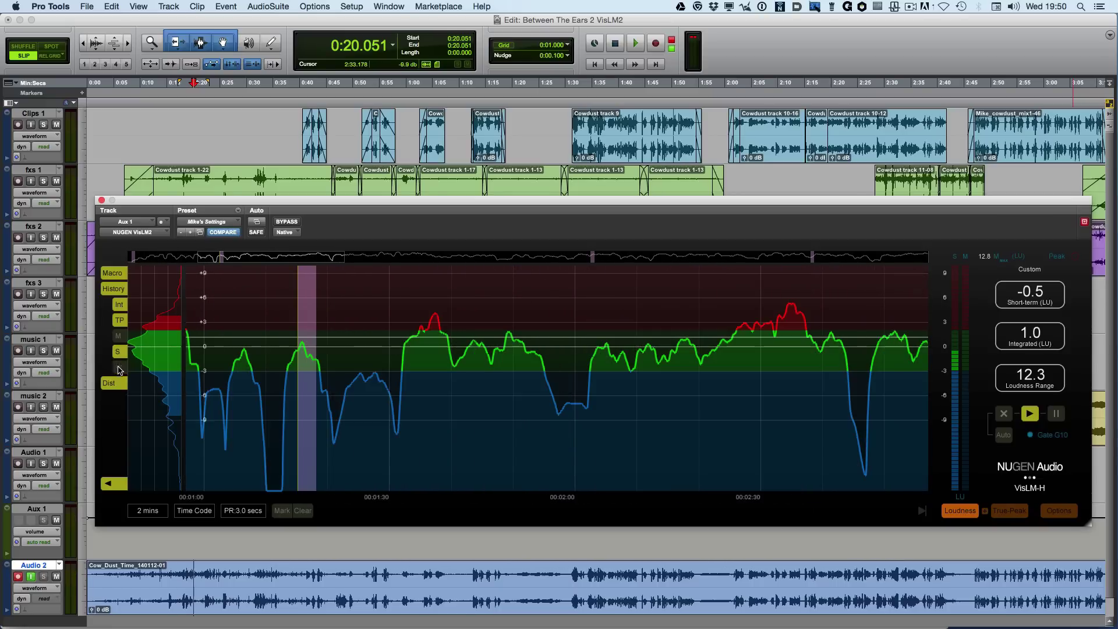
Step: Jump VisLM2's history back to the current position and resume playback
scroll(324, 379, right, 4)
scroll(324, 379, left, 4)
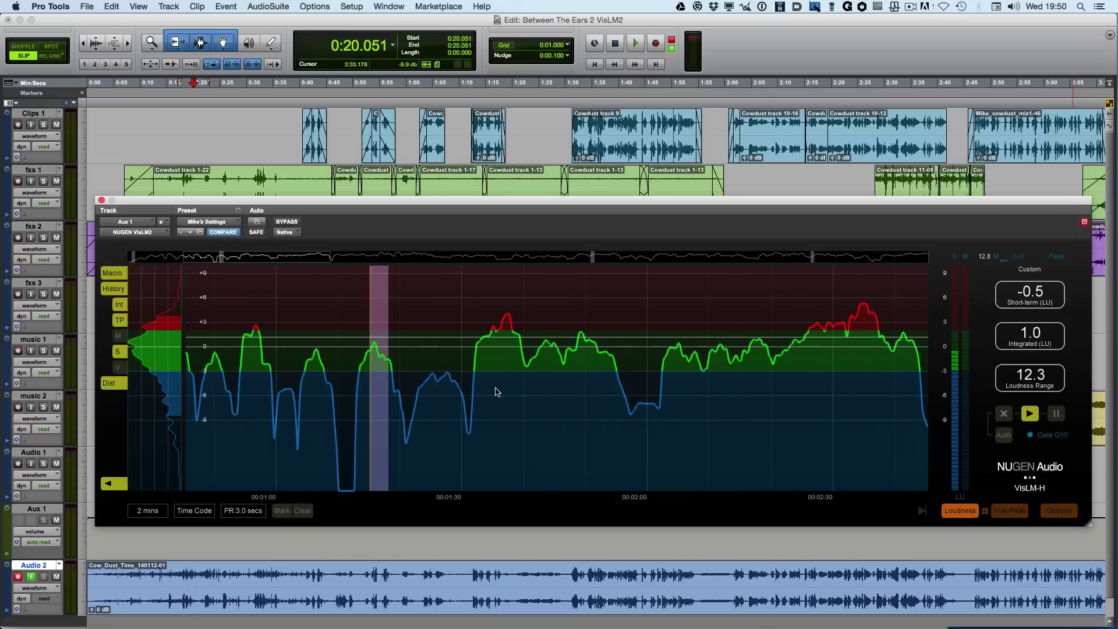
scroll(479, 392, right, 3)
scroll(577, 411, right, 3)
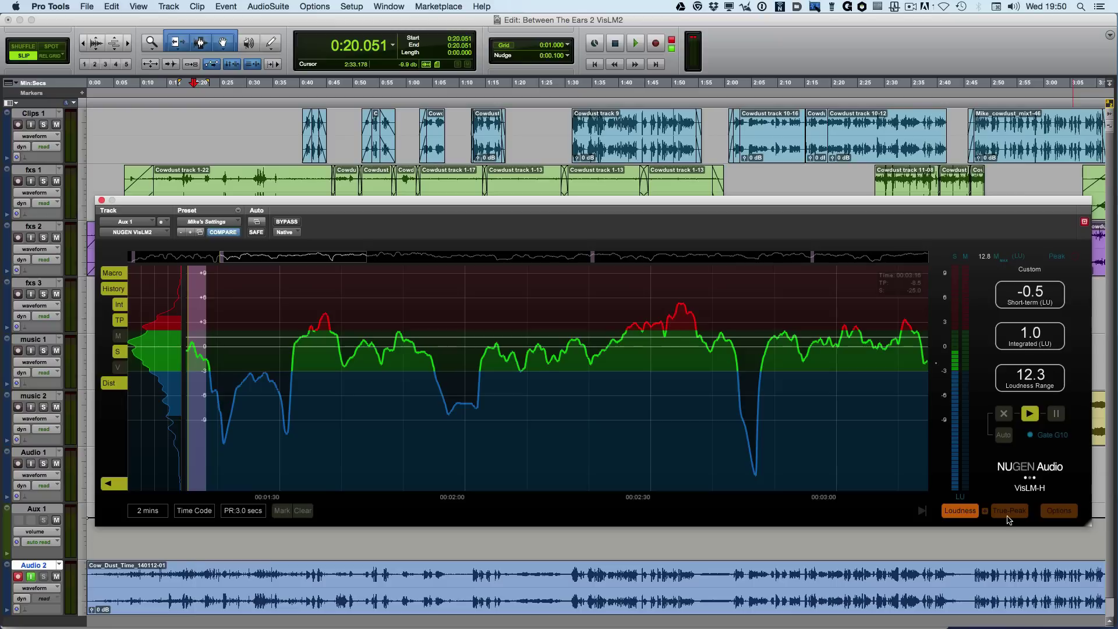
click(922, 513)
key(space)
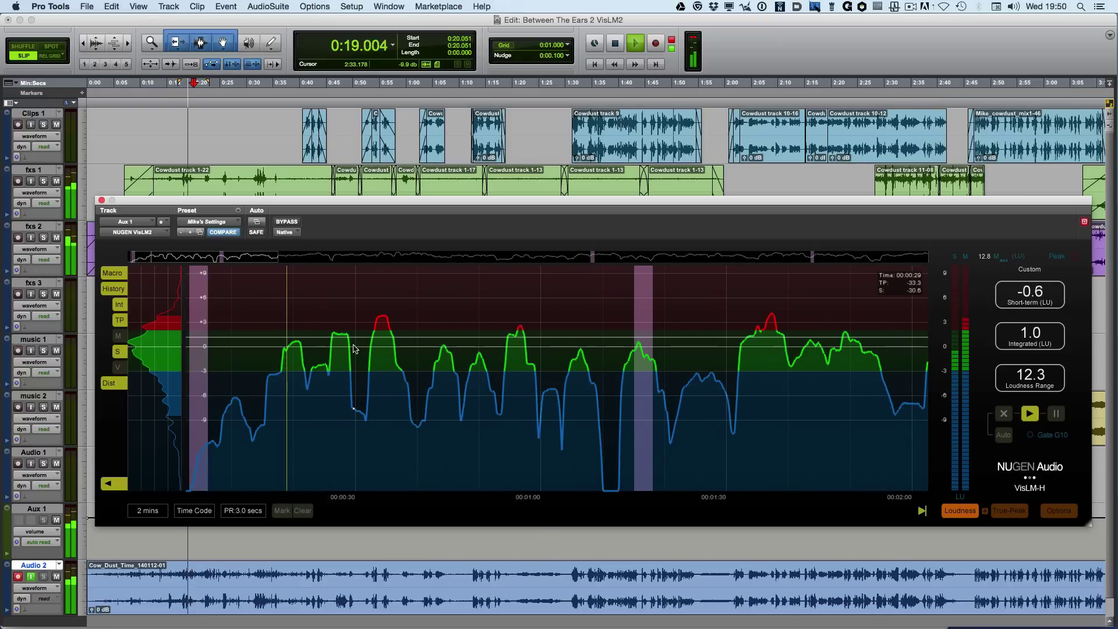